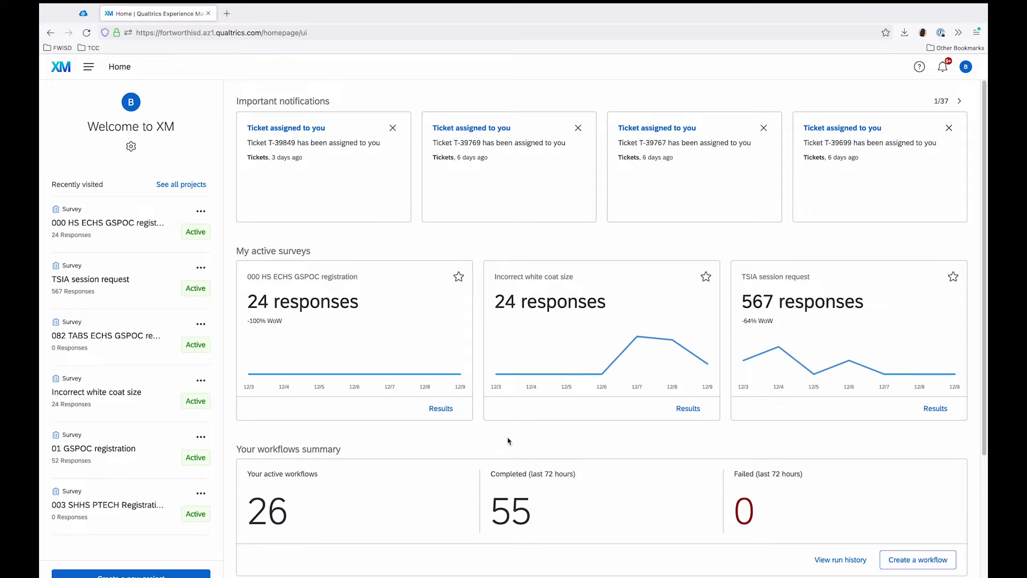
# Step: Go to the survey library and switch to the GSPOC group library
pyautogui.click(91, 72)
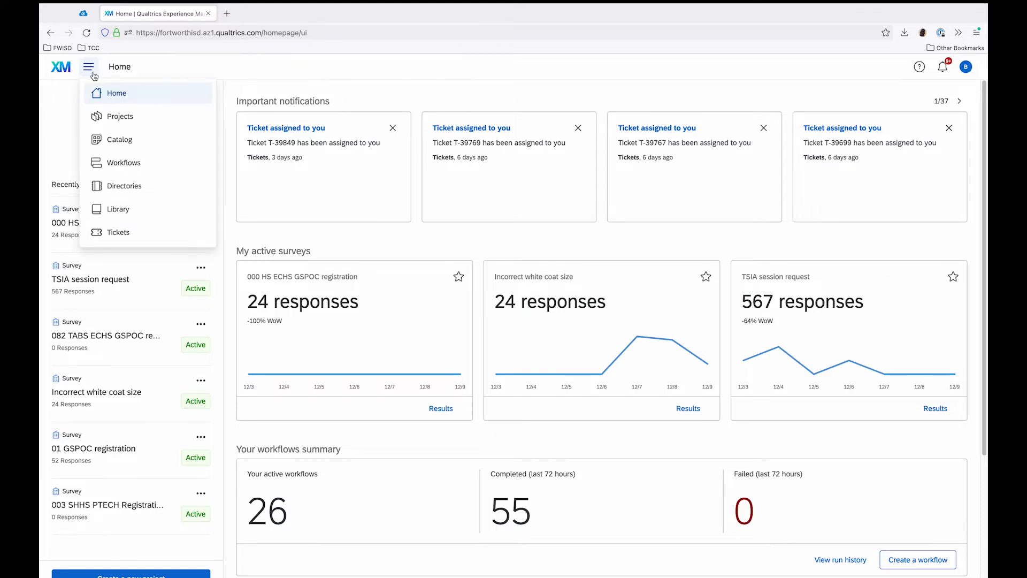
pyautogui.click(153, 208)
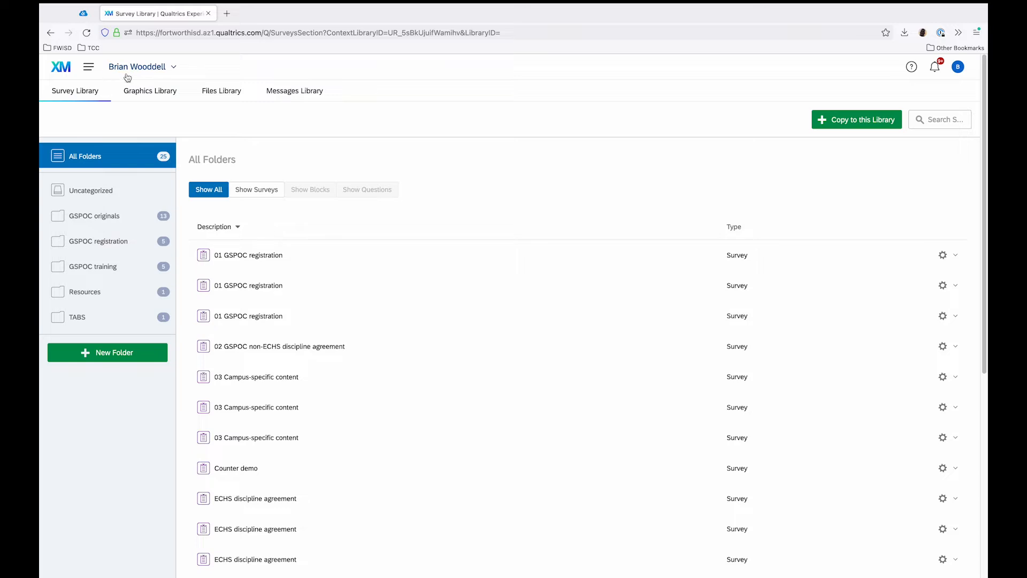
pyautogui.click(173, 71)
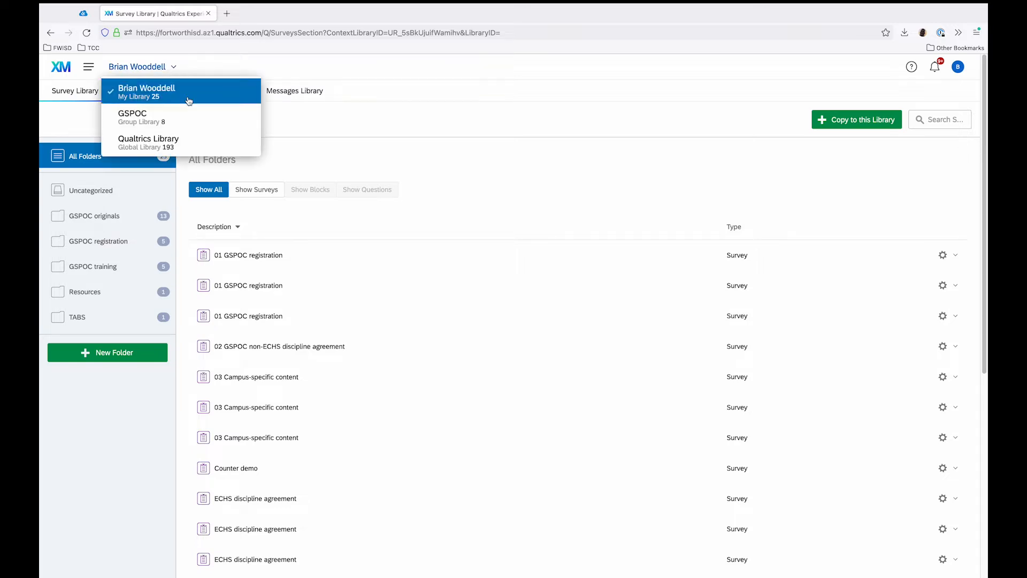
pyautogui.click(213, 122)
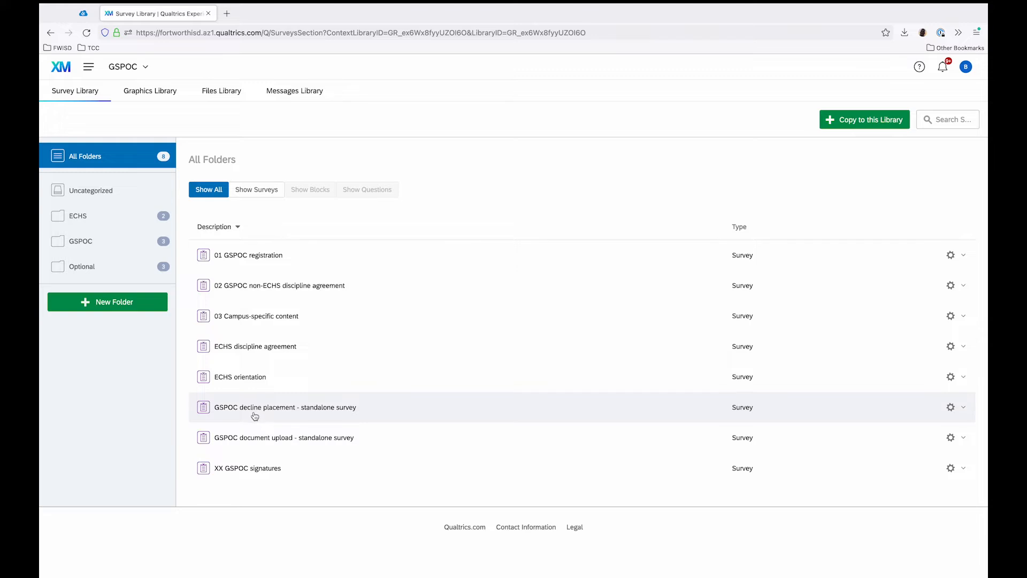
# Step: Preview the "GSPOC decline placement - standalone survey" form from the group library and close the preview
pyautogui.click(301, 409)
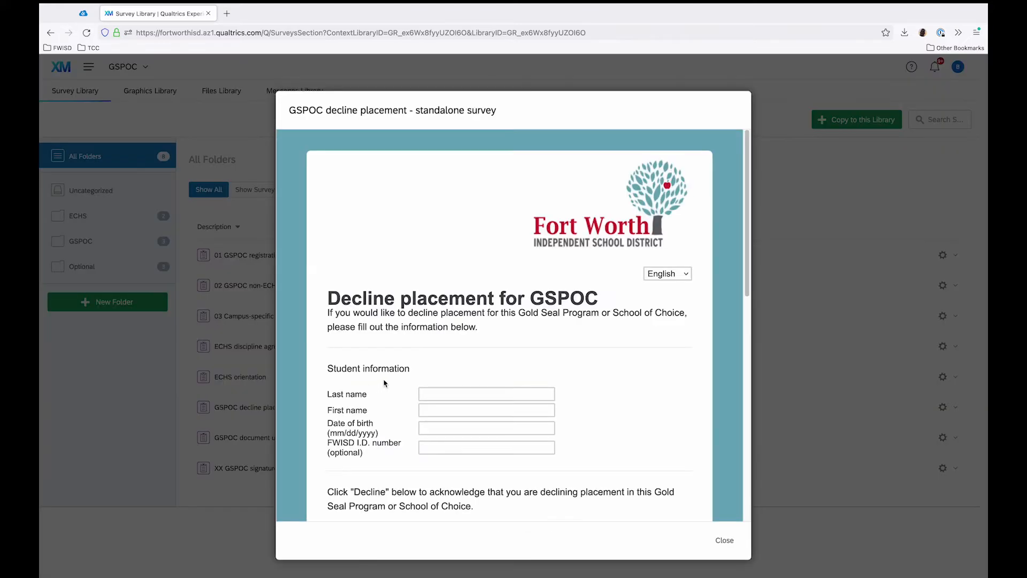
pyautogui.moveTo(747, 182)
pyautogui.mouseDown()
pyautogui.moveTo(717, 423)
pyautogui.moveTo(739, 280)
pyautogui.moveTo(735, 174)
pyautogui.mouseUp()
pyautogui.click(725, 539)
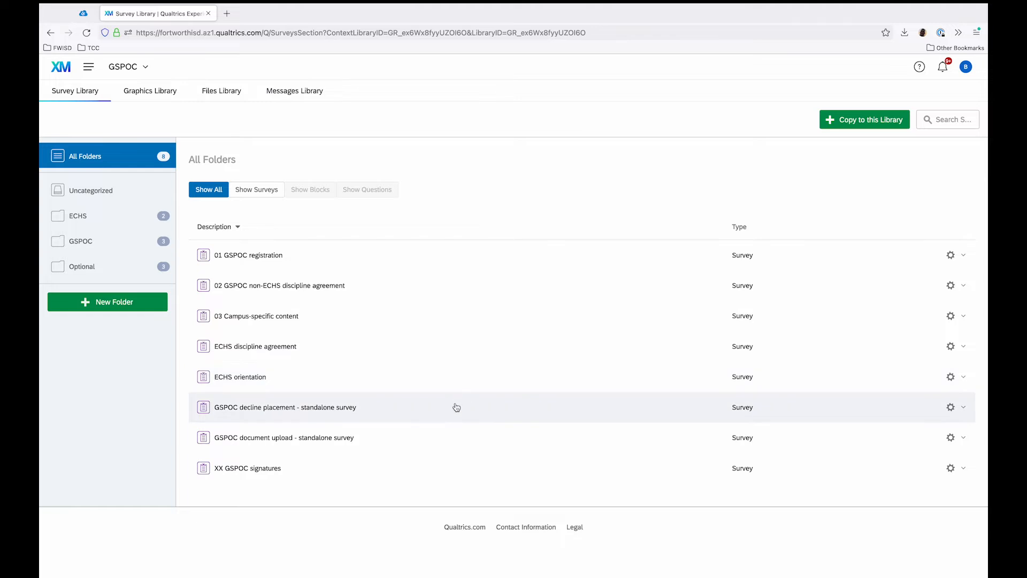
# Step: Copy "GSPOC decline placement - standalone survey" into the GSPOC training folder of the personal library, keeping its description
pyautogui.click(951, 408)
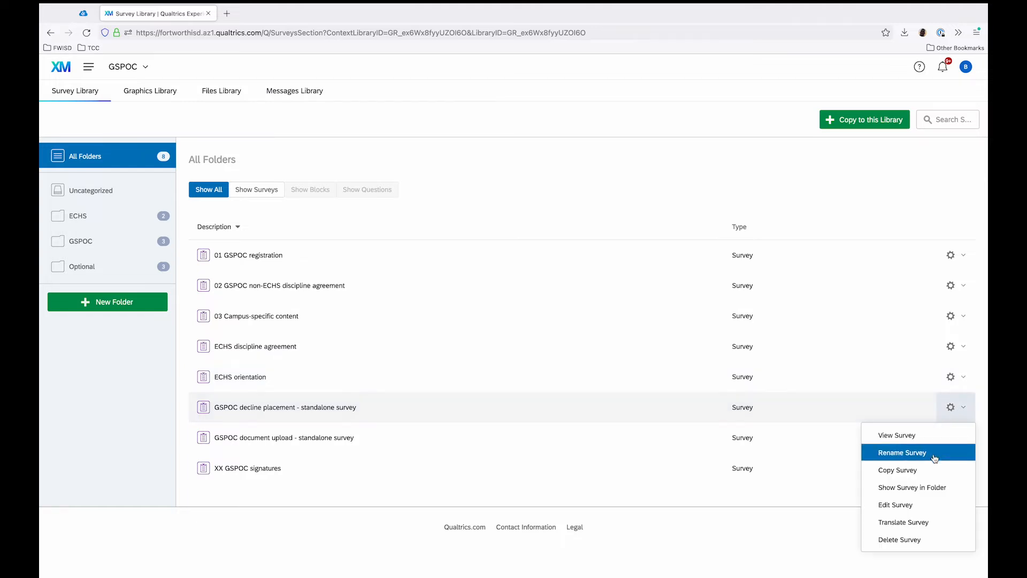
pyautogui.click(895, 466)
pyautogui.click(610, 291)
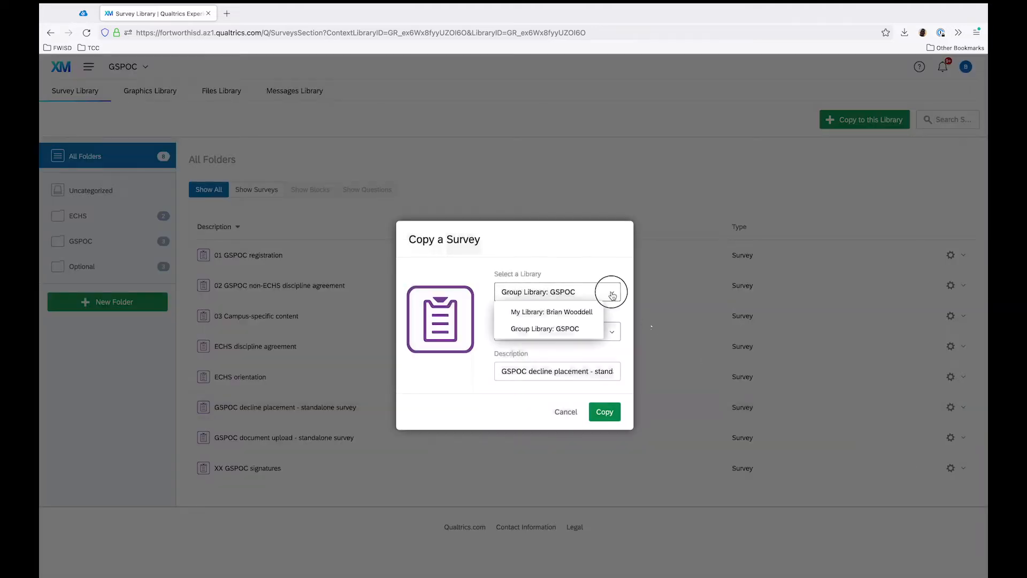
pyautogui.click(582, 310)
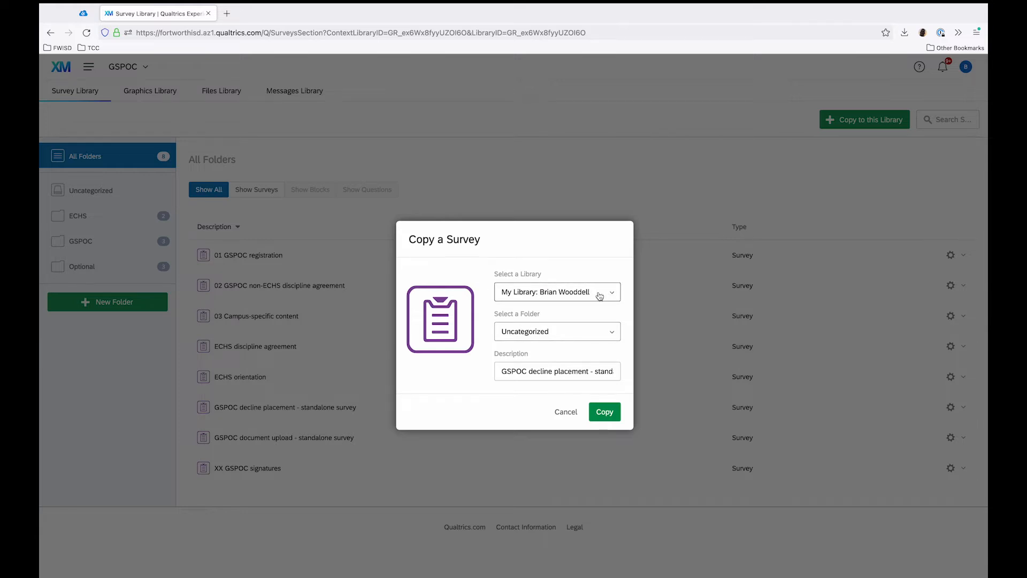
pyautogui.click(588, 332)
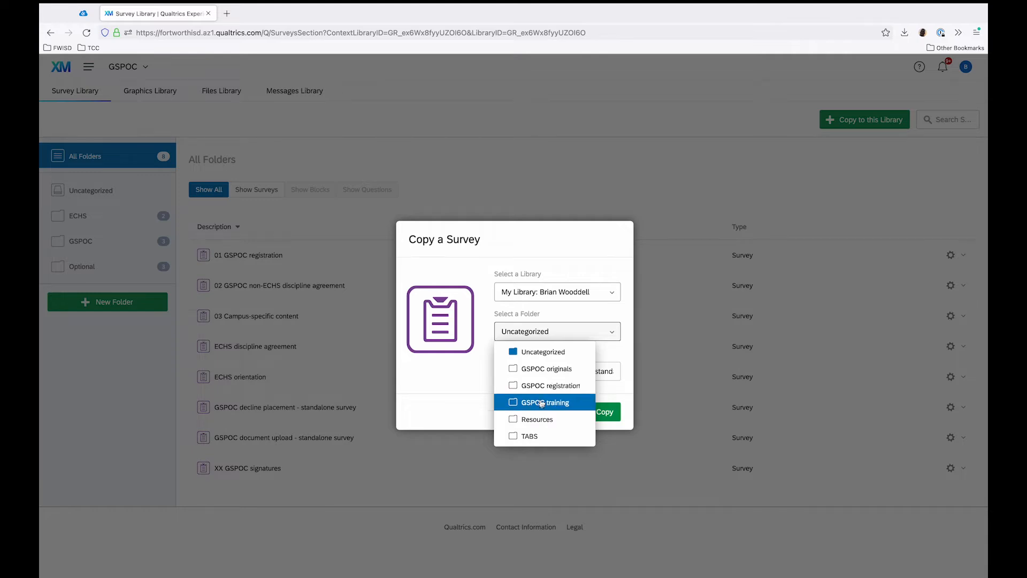
pyautogui.click(579, 402)
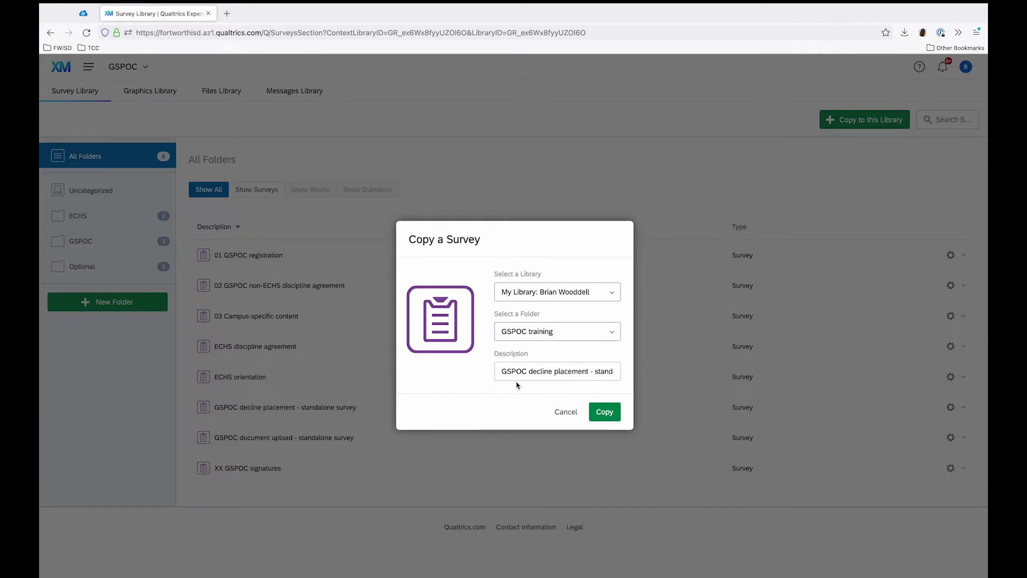
pyautogui.click(605, 412)
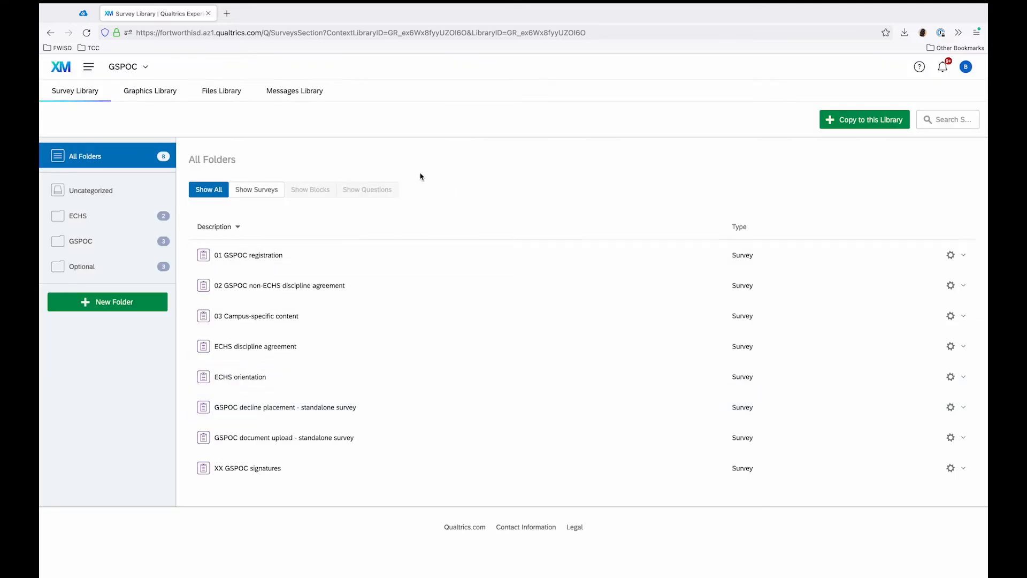
# Step: Switch to the personal library and open the decline placement survey in the GSPOC training folder for editing
pyautogui.click(146, 68)
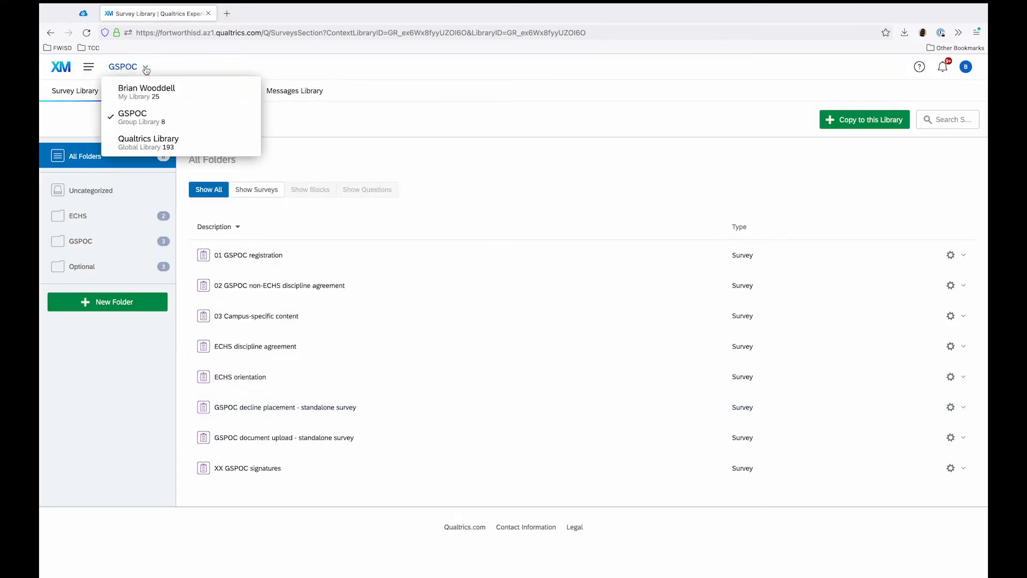
pyautogui.click(219, 97)
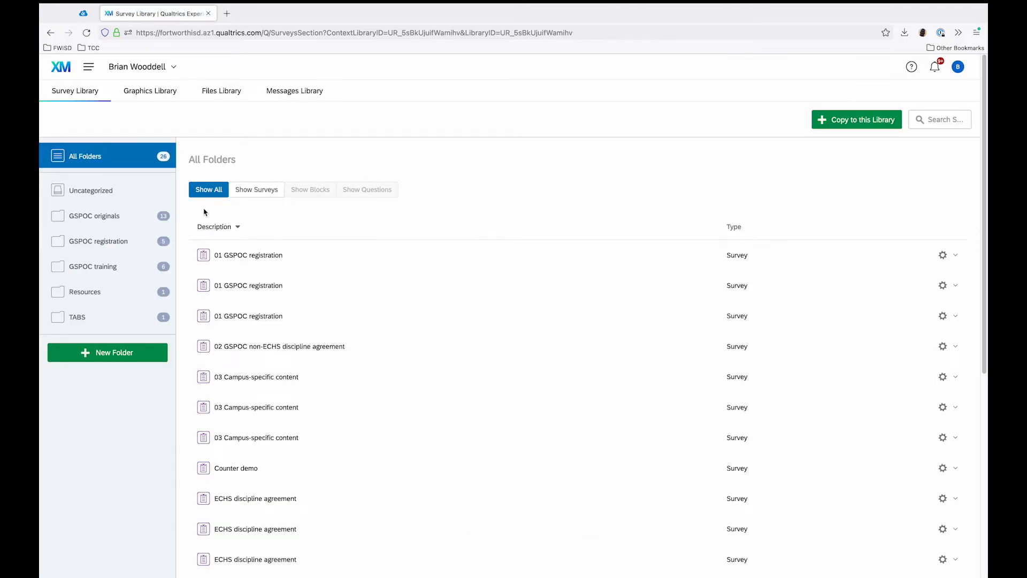
pyautogui.click(135, 265)
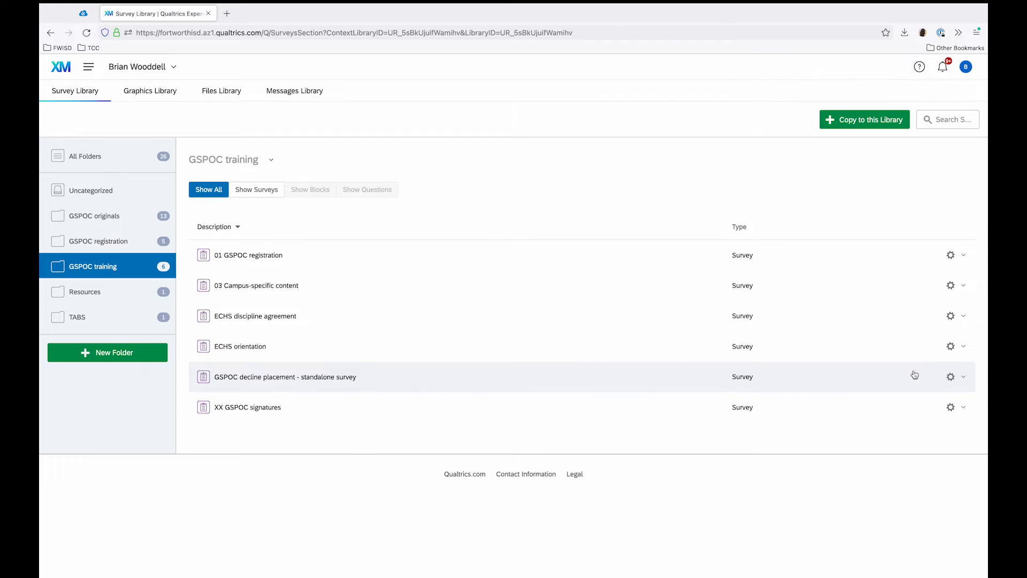
pyautogui.click(951, 377)
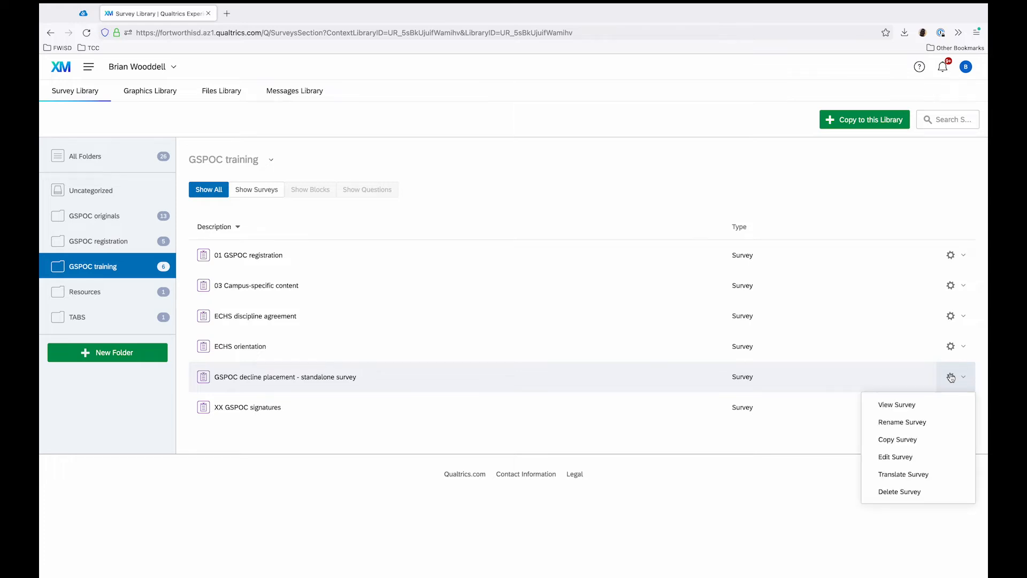
pyautogui.click(921, 458)
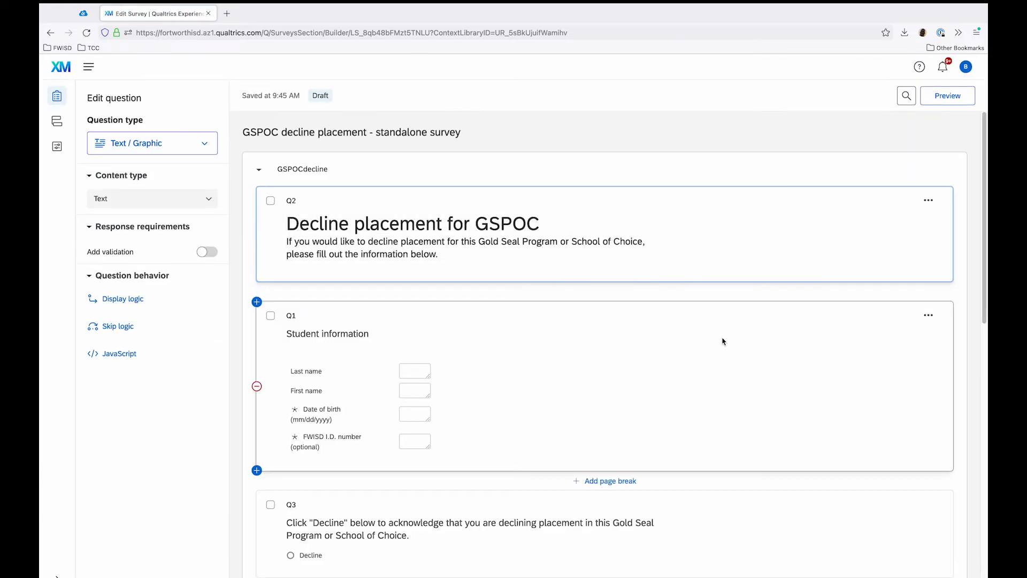
# Step: Replace GSPOC in the Q2 heading with Trimble Tech so it reads "Decline placement for Trimble Tech"
pyautogui.scroll(-6, 722, 341)
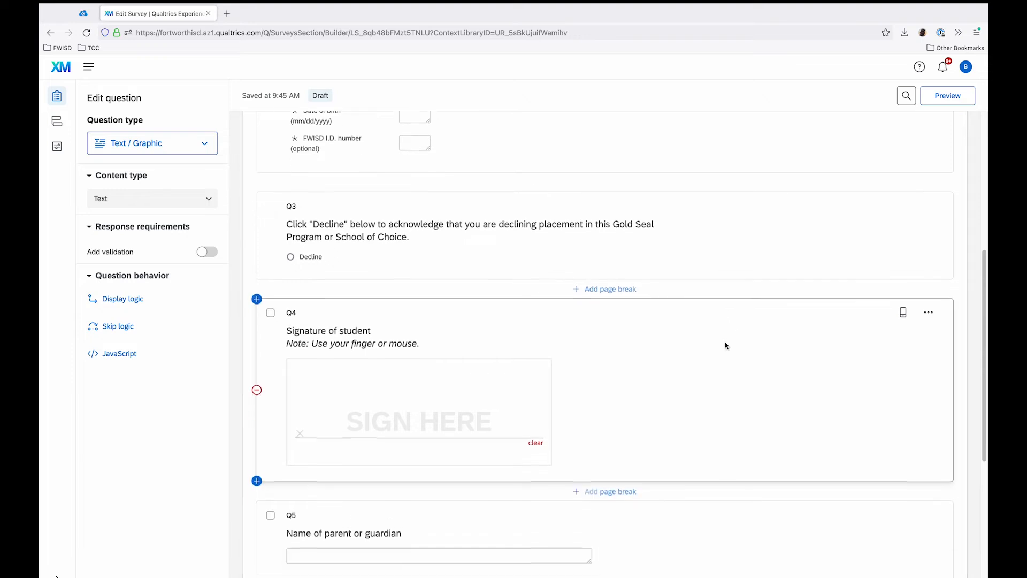
pyautogui.scroll(-6, 727, 346)
pyautogui.scroll(20, 728, 347)
pyautogui.click(522, 195)
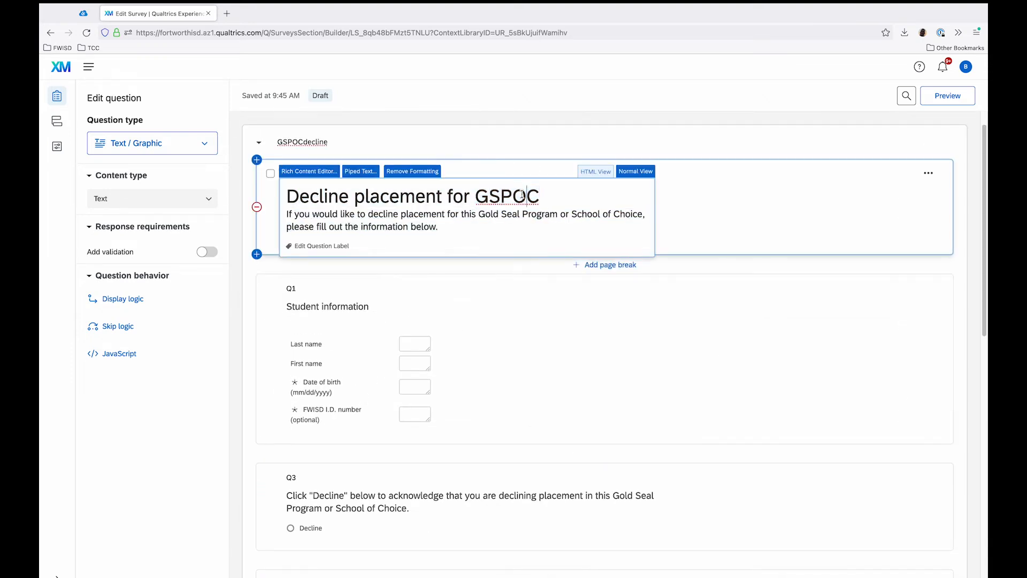
pyautogui.doubleClick(522, 194)
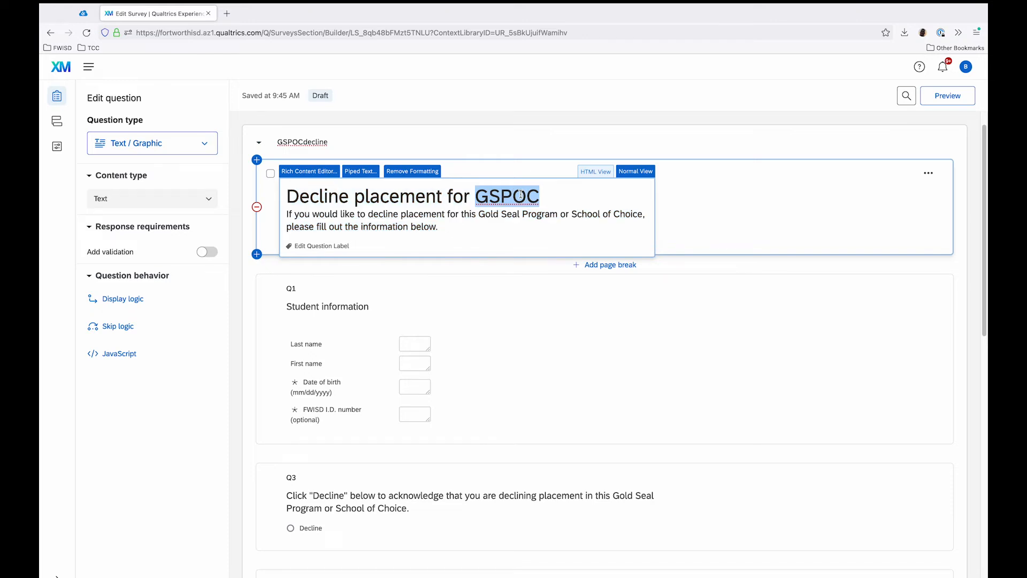
pyautogui.write('Trimble Tech')
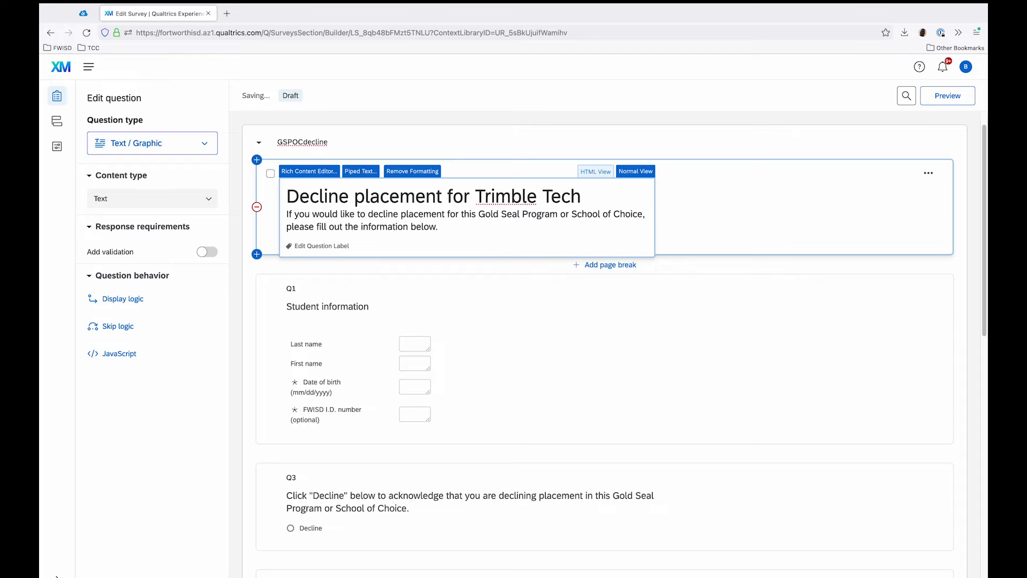
pyautogui.click(505, 113)
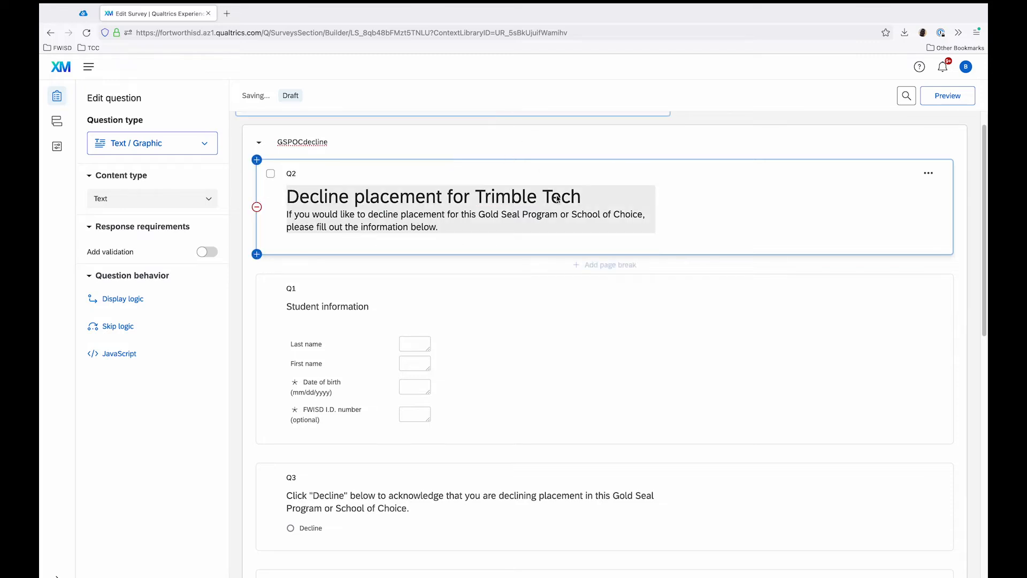
pyautogui.click(520, 216)
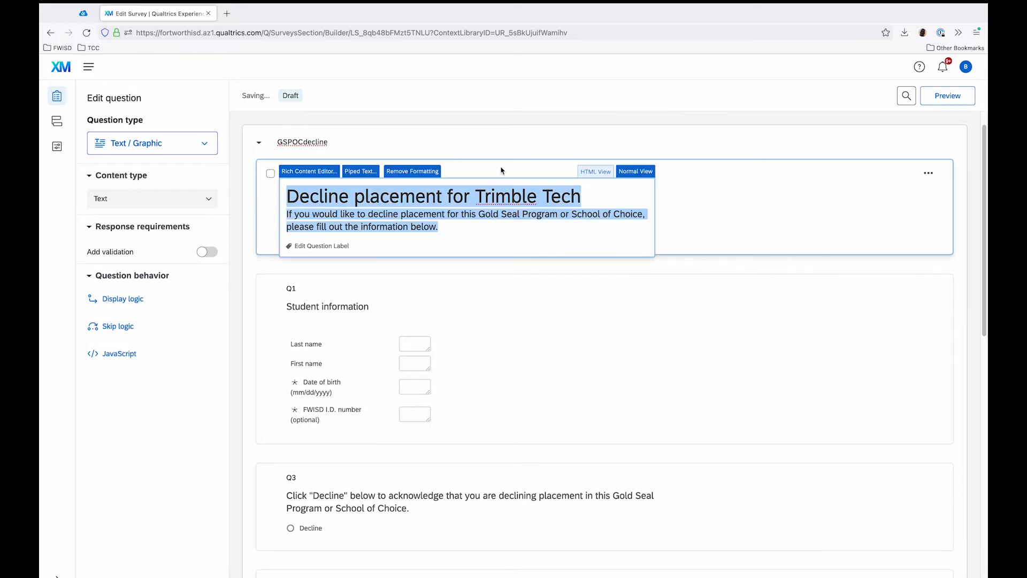
pyautogui.click(503, 120)
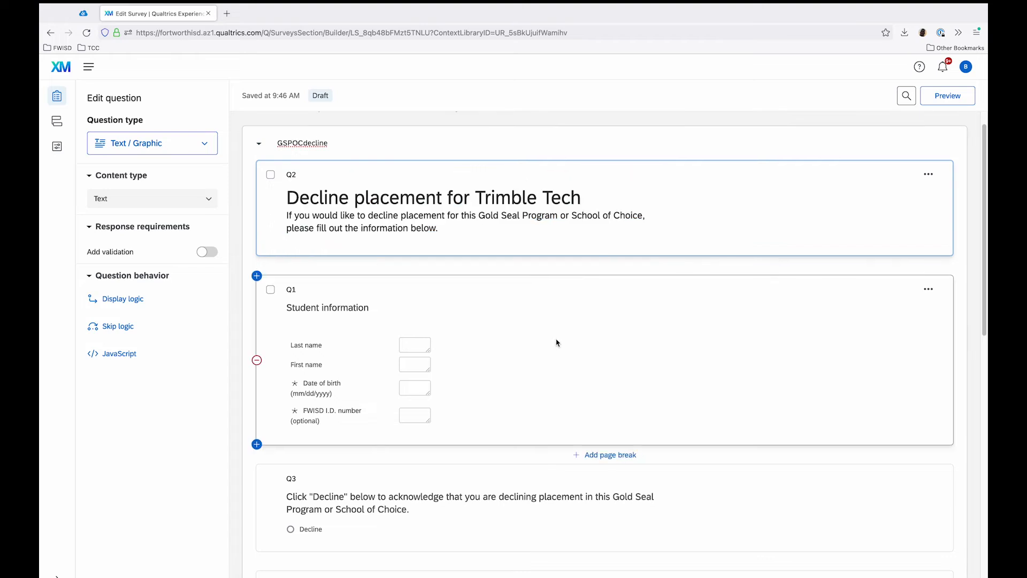
# Step: Open the survey's translations and change the Spanish Q2 heading to "Rechazar la colocación de la escuela Trimble Tech"
pyautogui.scroll(-5, 563, 365)
pyautogui.scroll(-6, 563, 365)
pyautogui.scroll(8, 610, 383)
pyautogui.scroll(4, 610, 383)
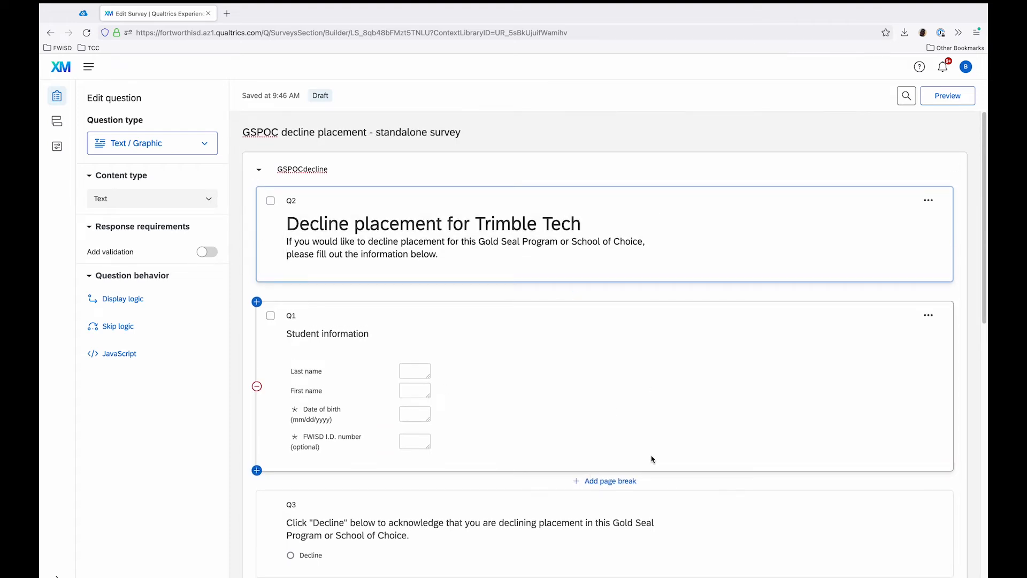
pyautogui.scroll(-6, 652, 460)
pyautogui.scroll(6, 651, 459)
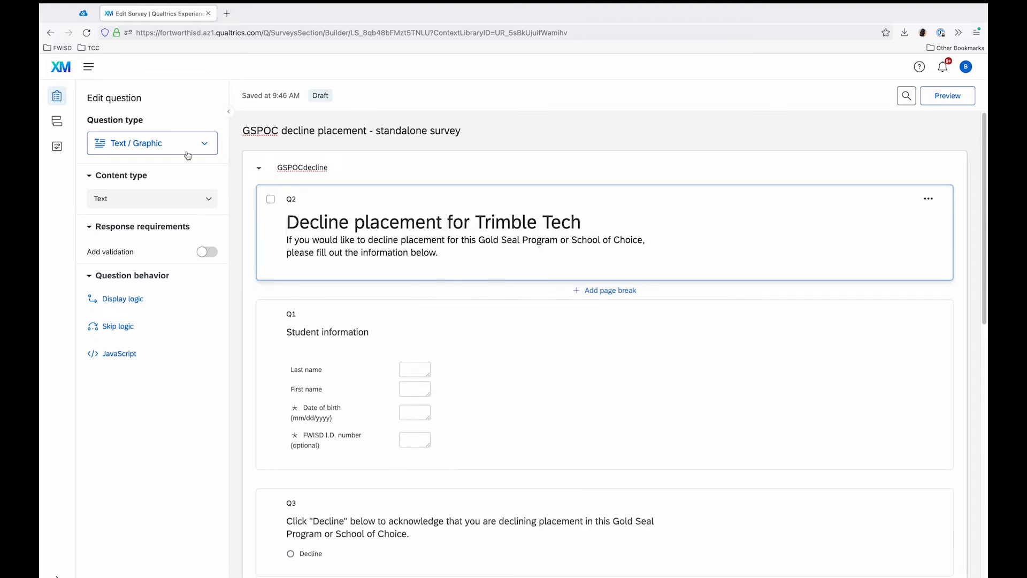
pyautogui.click(58, 148)
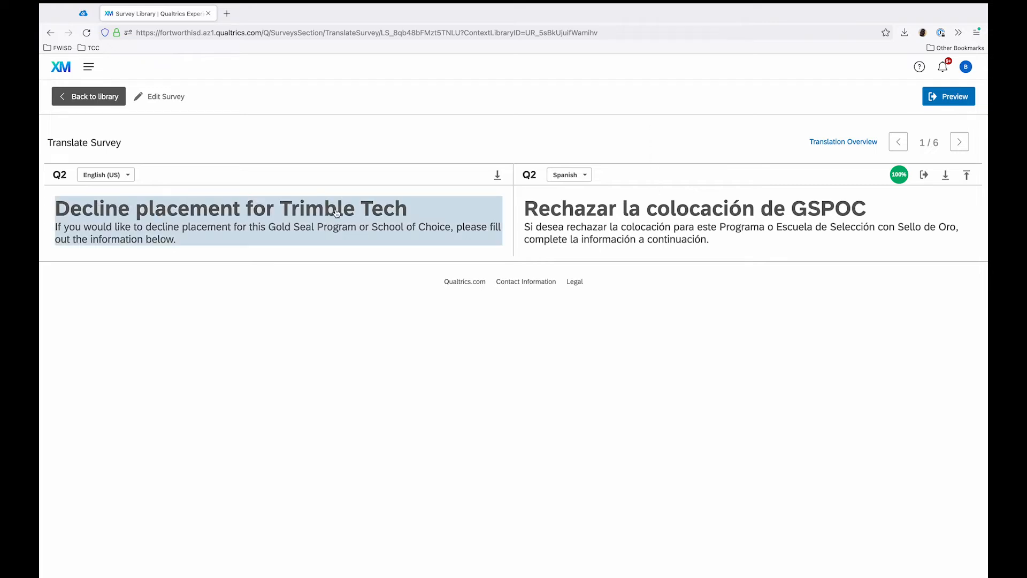
pyautogui.click(782, 214)
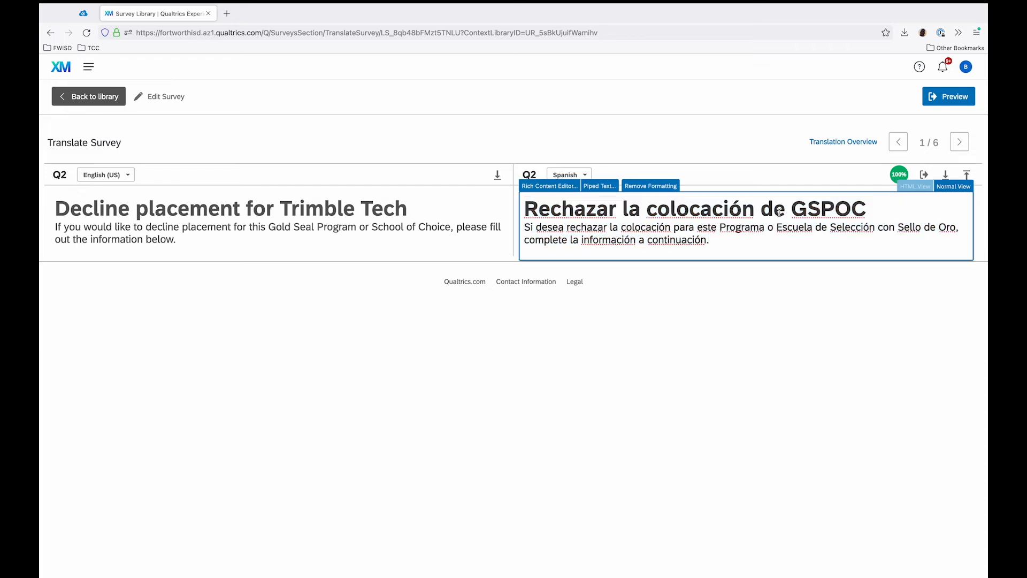
pyautogui.moveTo(792, 209); pyautogui.dragTo(860, 206)
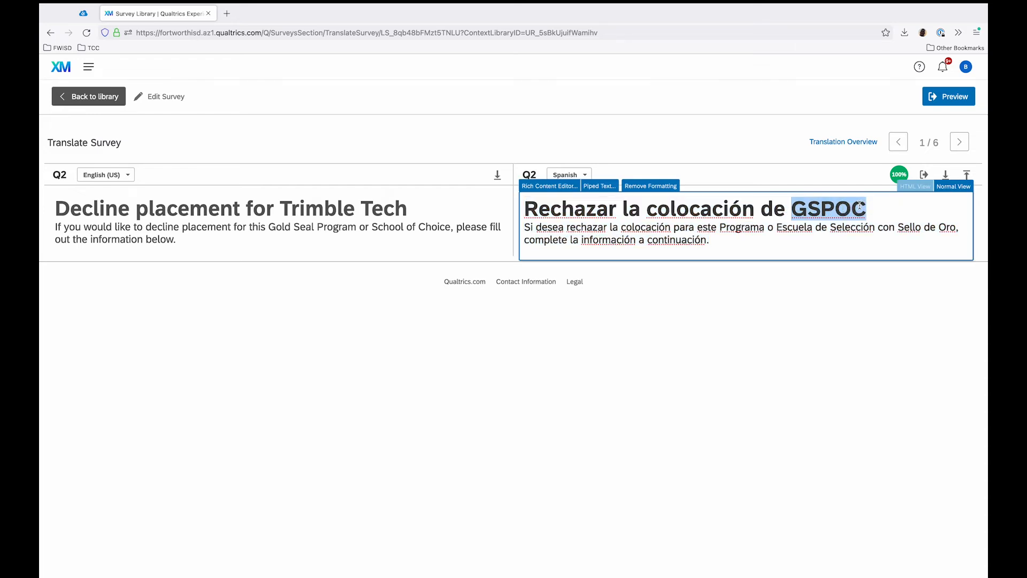
pyautogui.write('la escuela ')
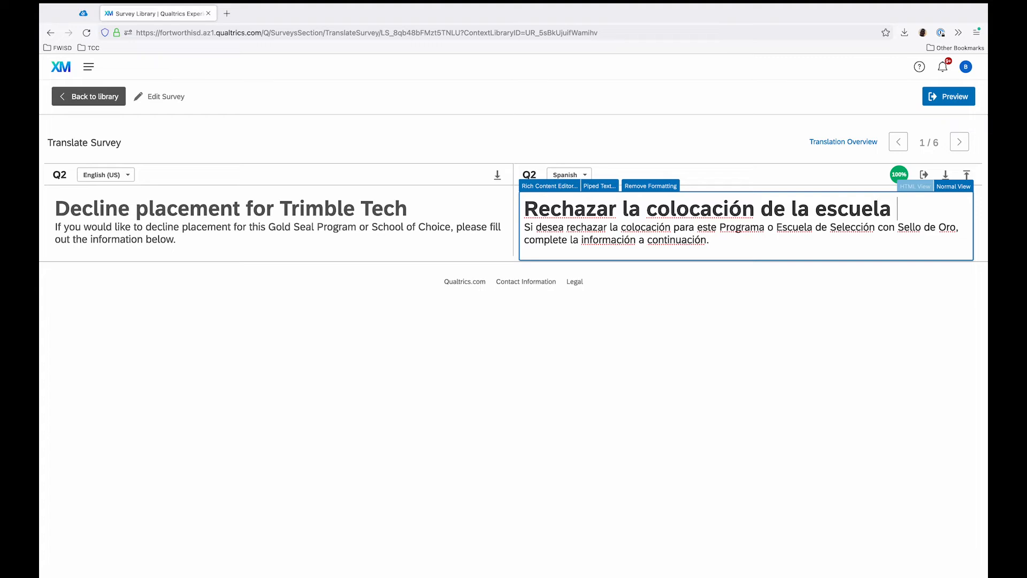
pyautogui.write('Trimble Tech')
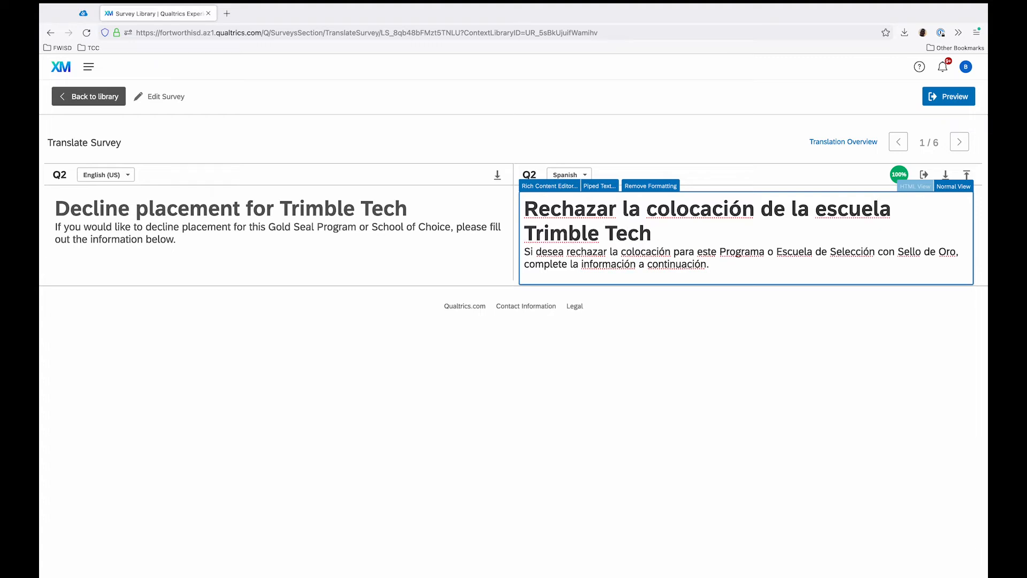
pyautogui.click(739, 432)
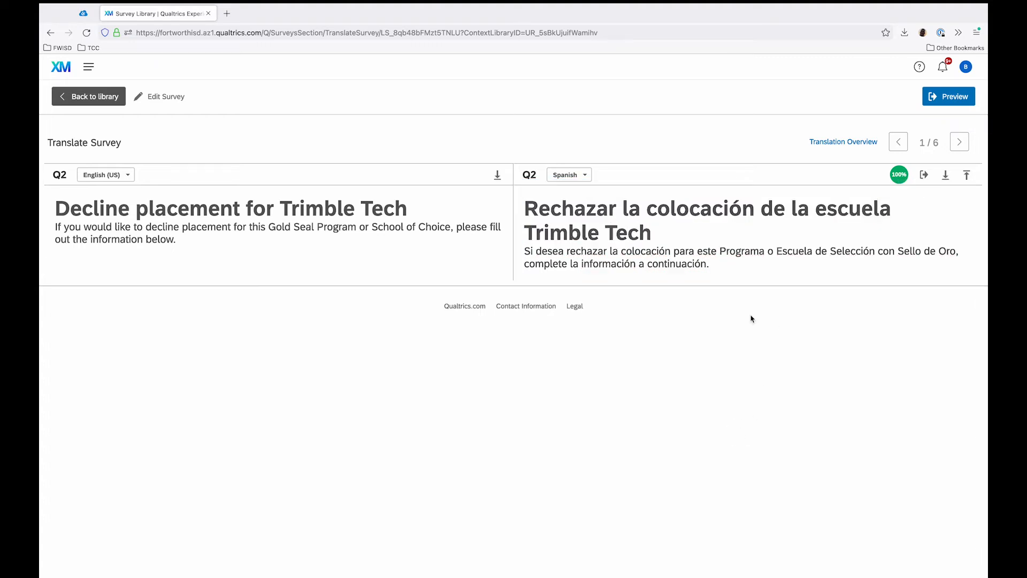
# Step: Review the Spanish translations of the remaining questions through Q6, the parent or guardian signature
pyautogui.click(961, 150)
pyautogui.click(961, 145)
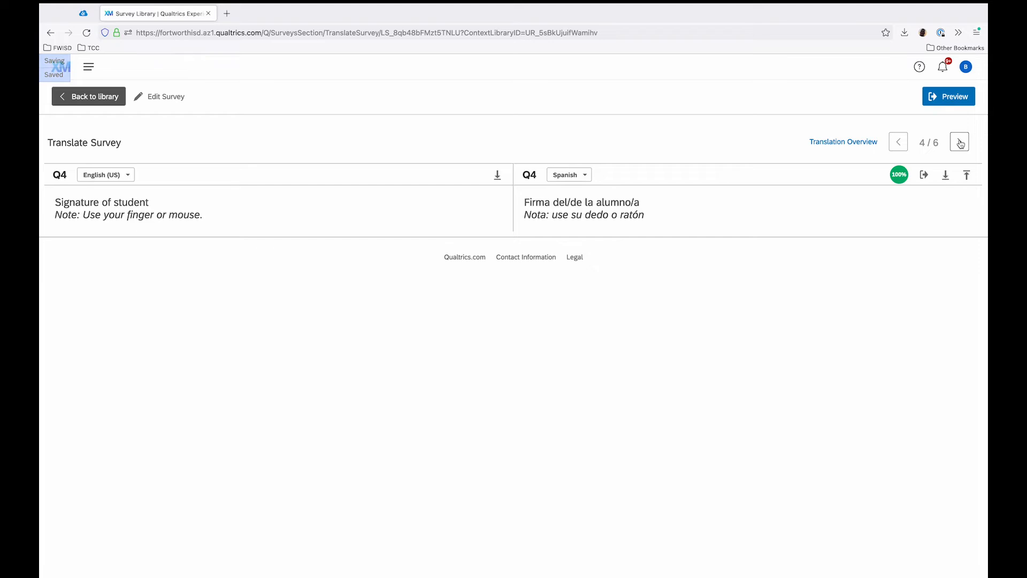
pyautogui.click(899, 145)
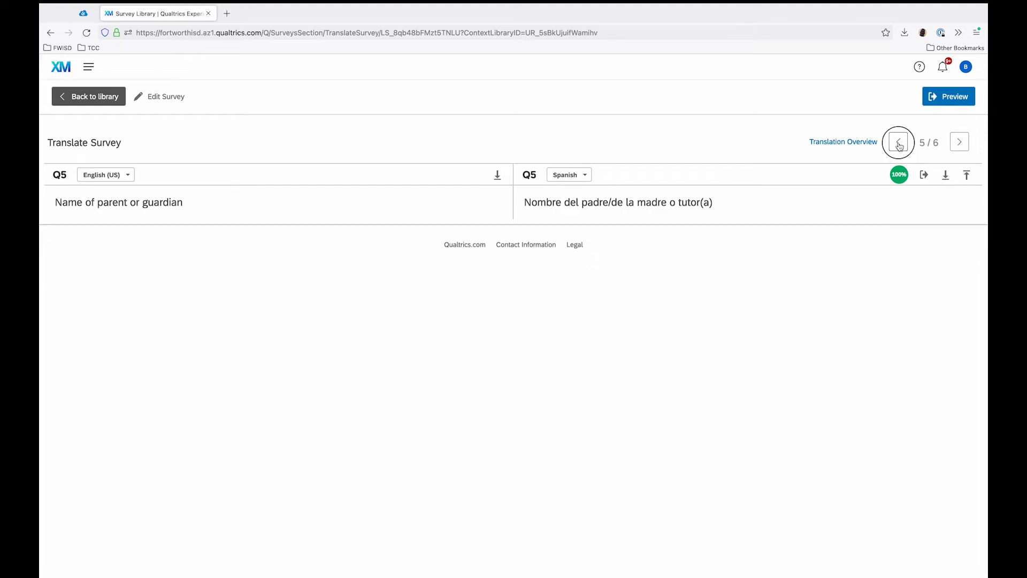
pyautogui.click(960, 143)
pyautogui.click(961, 143)
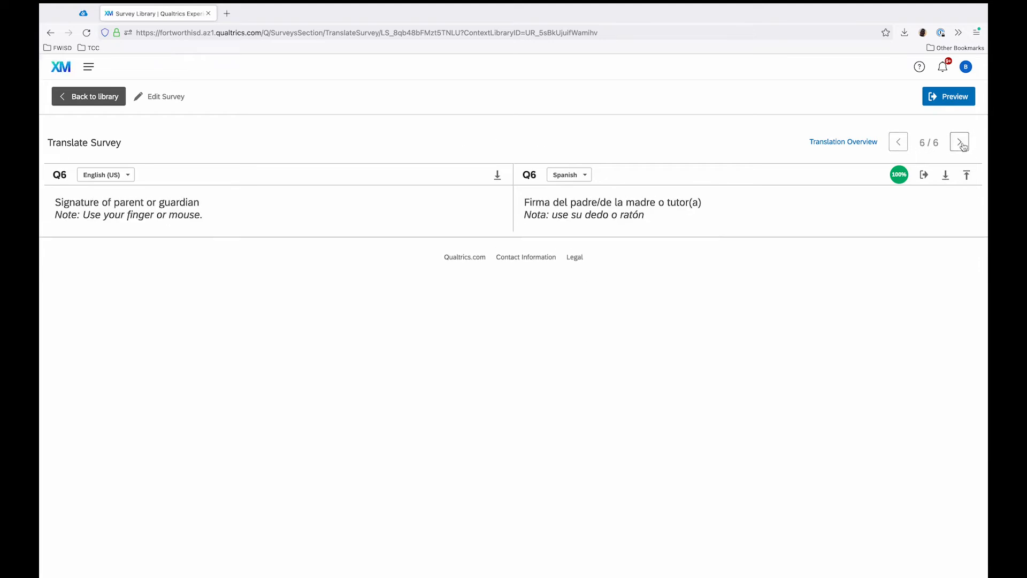
# Step: Leave the translations and library for the projects list, and start a new survey project from scratch
pyautogui.click(110, 105)
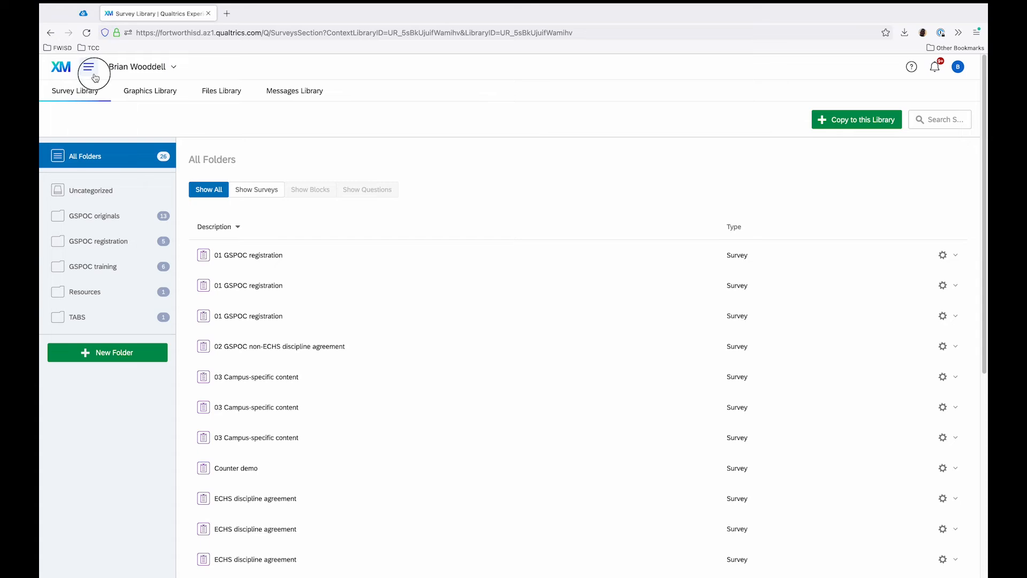
pyautogui.click(92, 73)
pyautogui.click(137, 117)
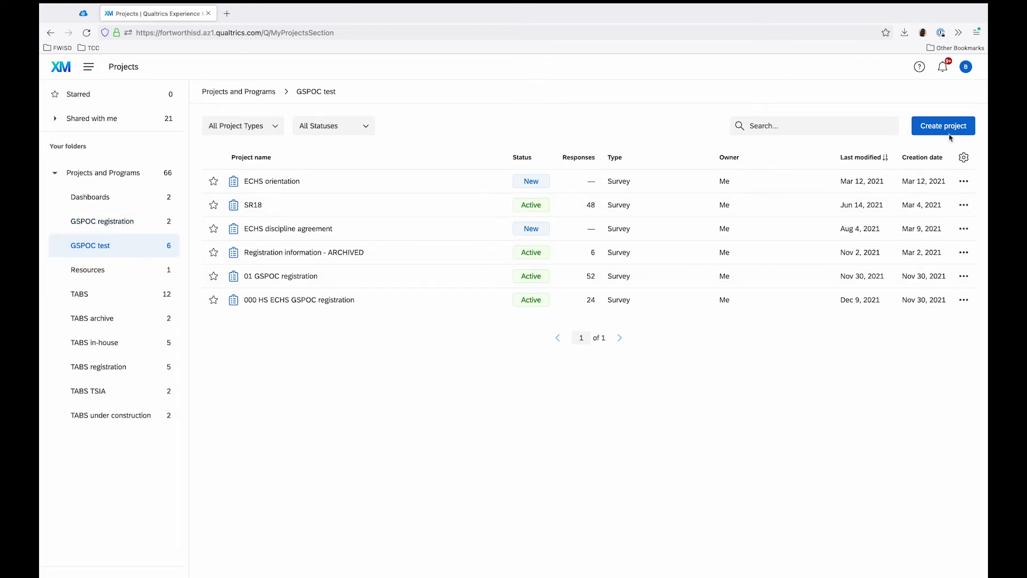
pyautogui.click(935, 130)
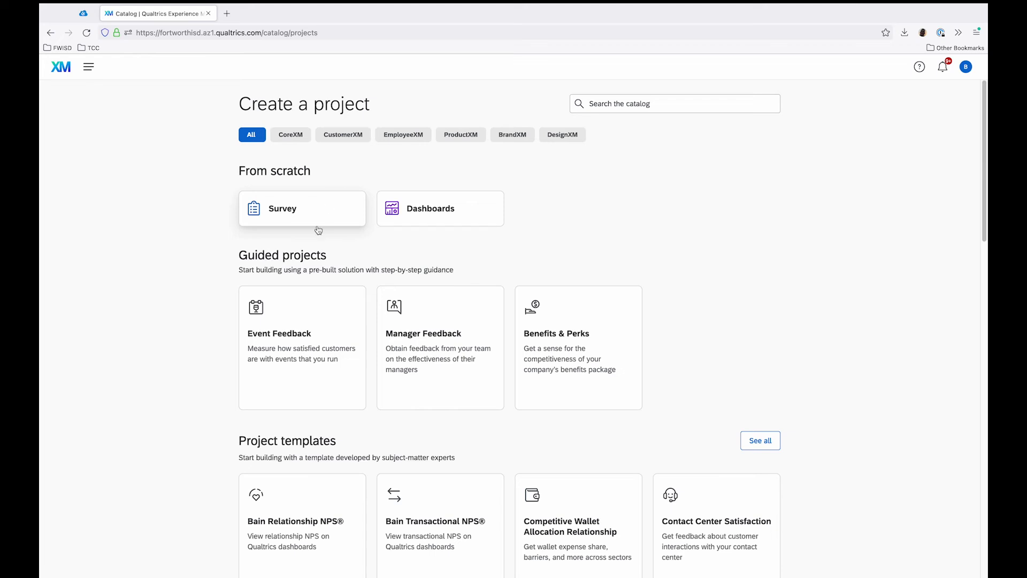
pyautogui.click(313, 209)
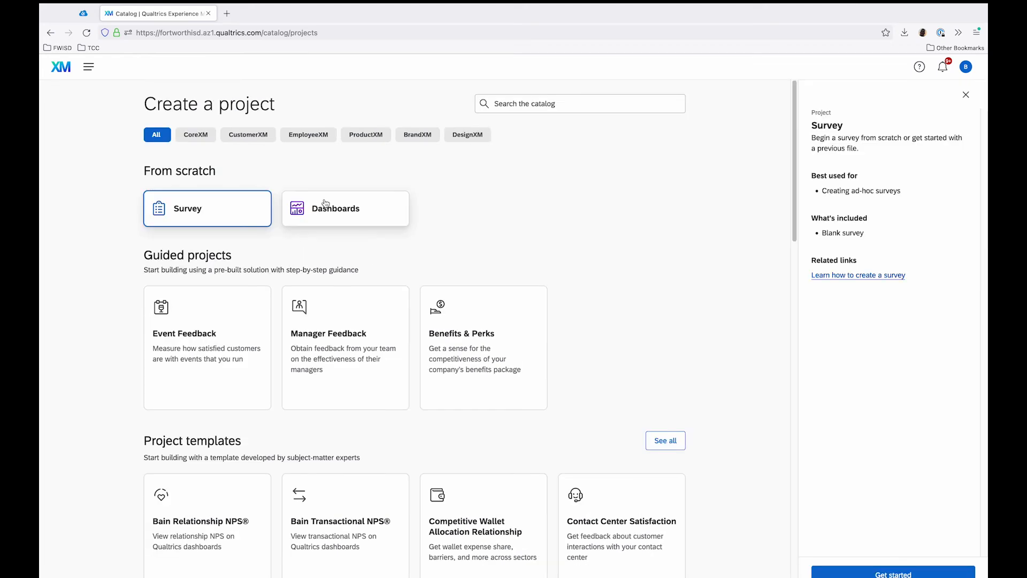
pyautogui.click(872, 573)
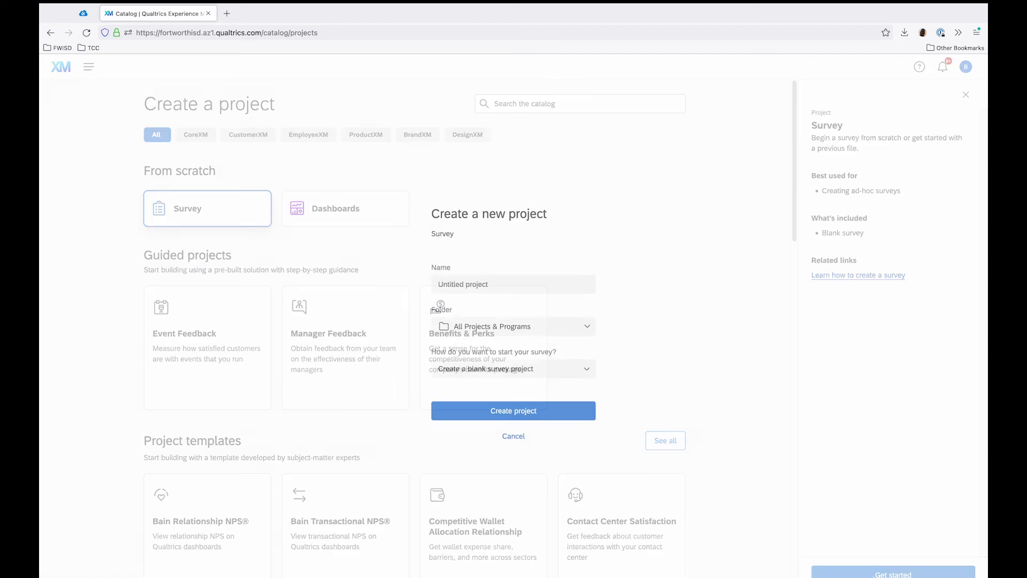
# Step: Name the new project "Decline placement at TTHS" and place it in the GSPOC test folder
pyautogui.click(540, 289)
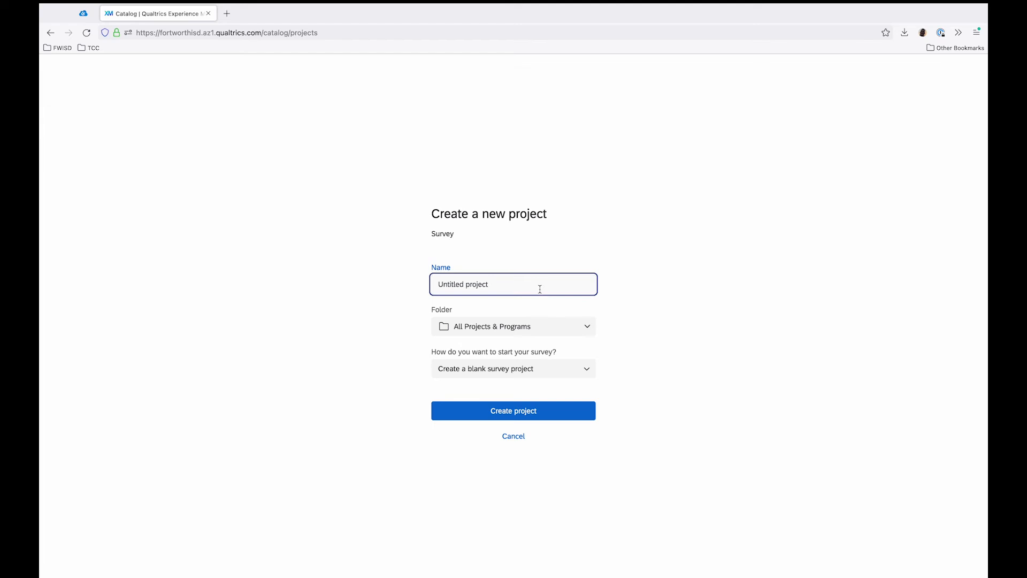
pyautogui.click(540, 289)
pyautogui.write('Decli')
pyautogui.click(591, 327)
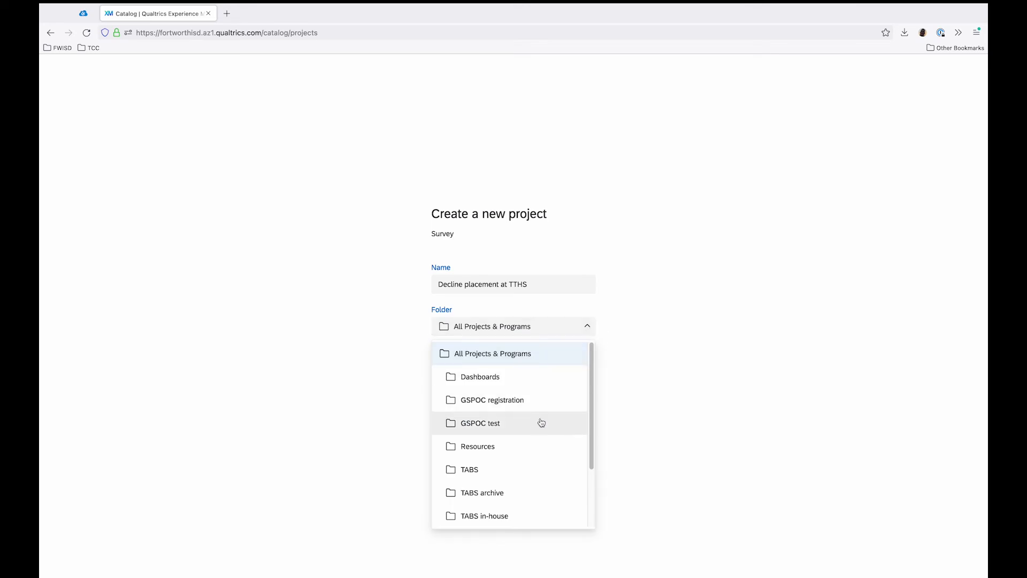
pyautogui.moveTo(517, 407); pyautogui.dragTo(491, 423)
pyautogui.click(508, 428)
# Step: Create the project from the personal library's "GSPOC decline placement - standalone survey" in the GSPOC training folder
pyautogui.click(522, 377)
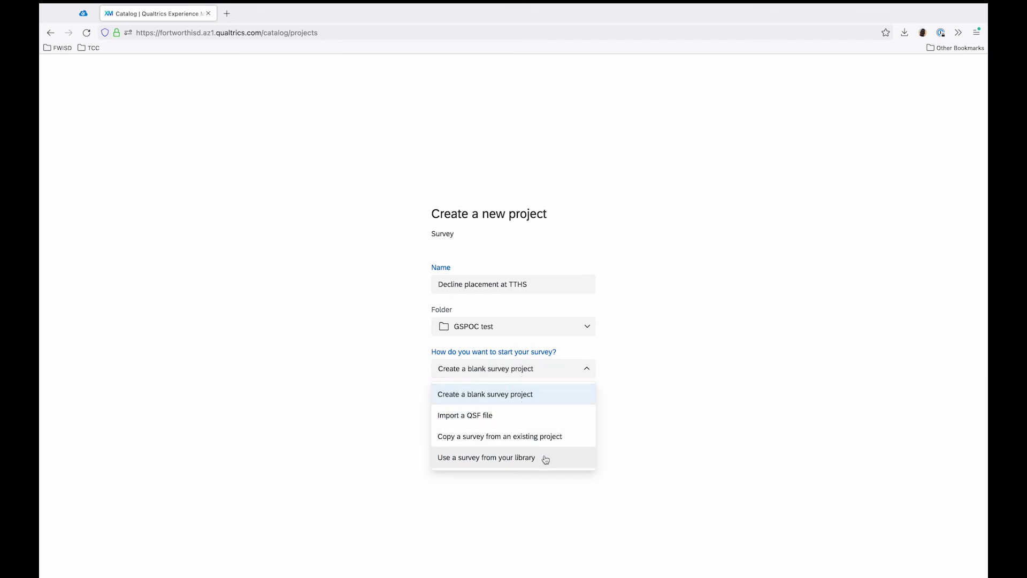
pyautogui.click(578, 456)
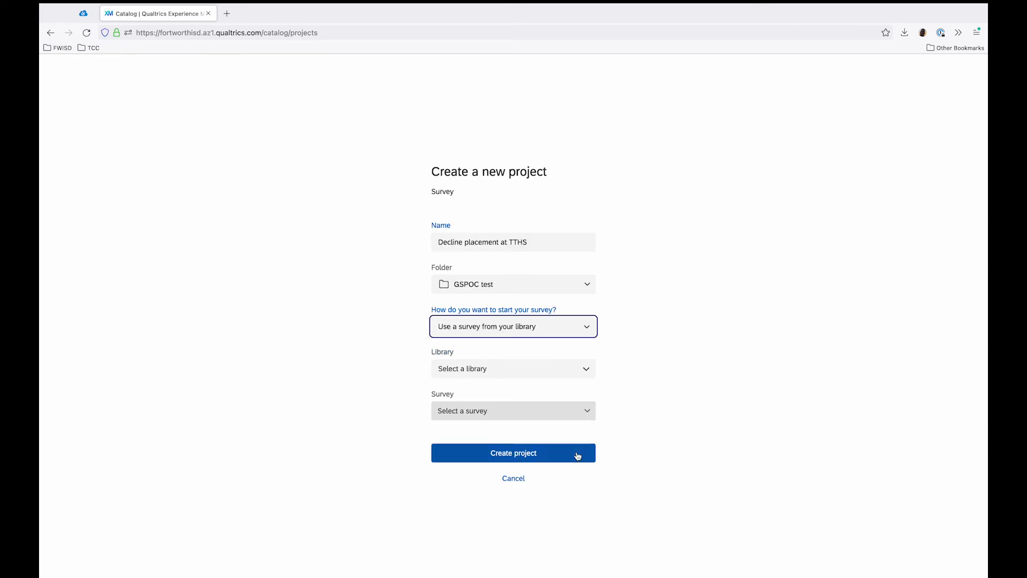
pyautogui.click(530, 369)
pyautogui.click(527, 400)
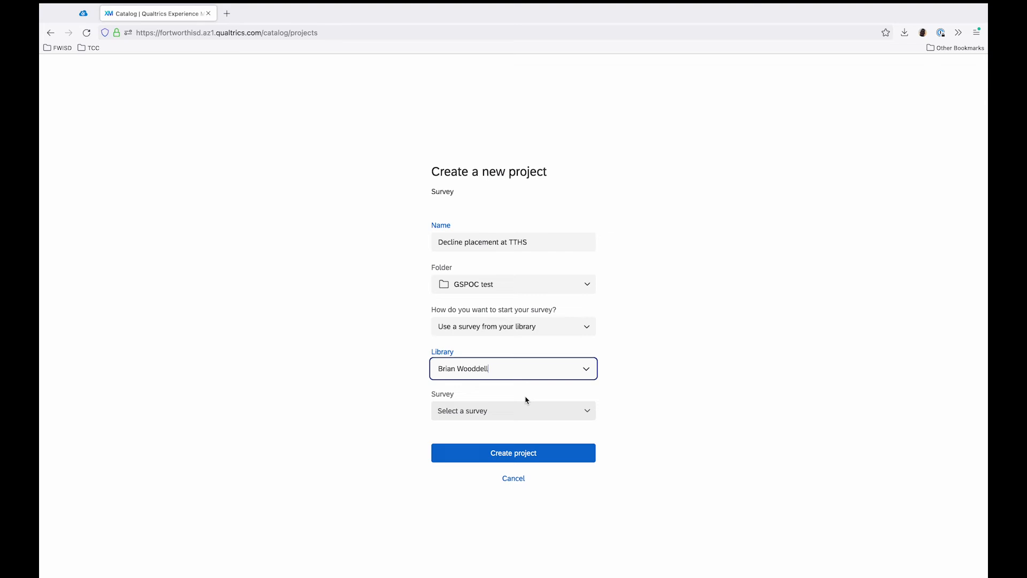
pyautogui.click(523, 414)
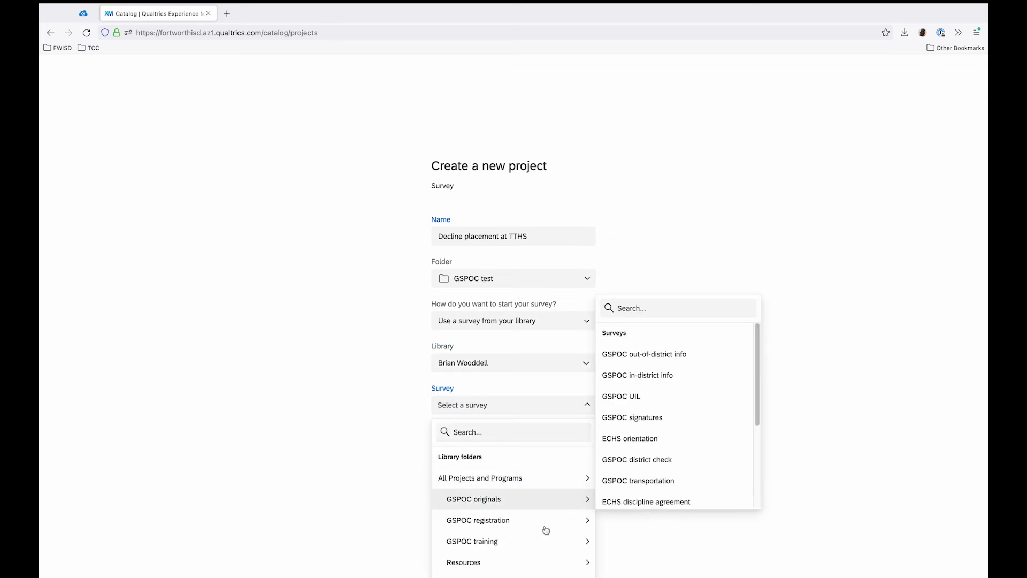
pyautogui.moveTo(443, 519)
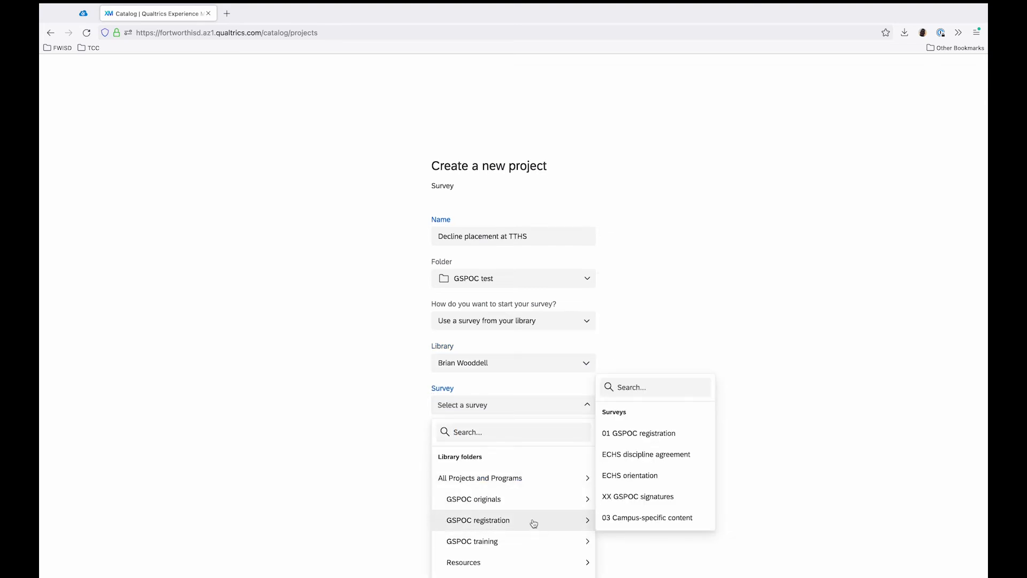
pyautogui.moveTo(530, 544)
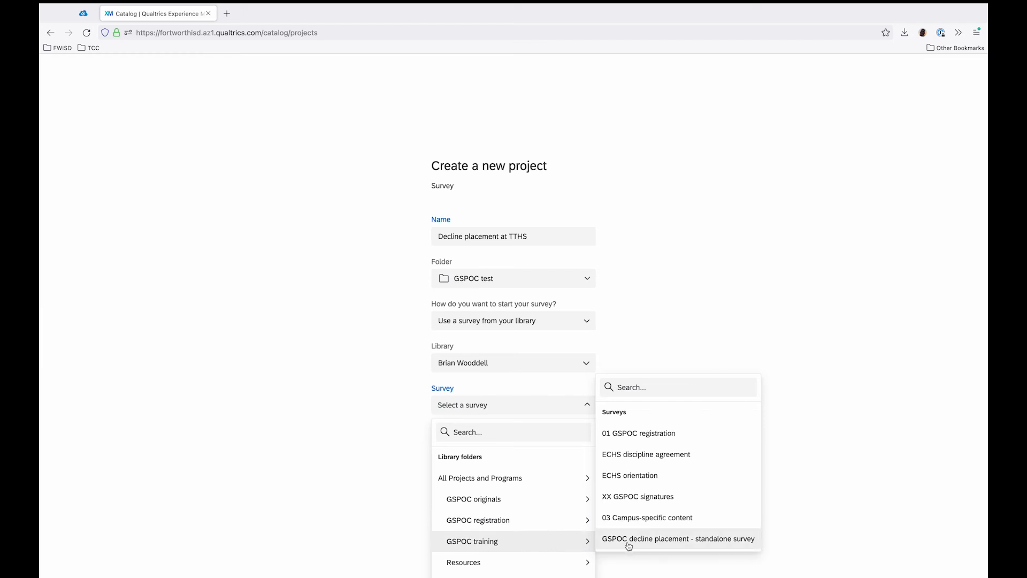
pyautogui.click(675, 541)
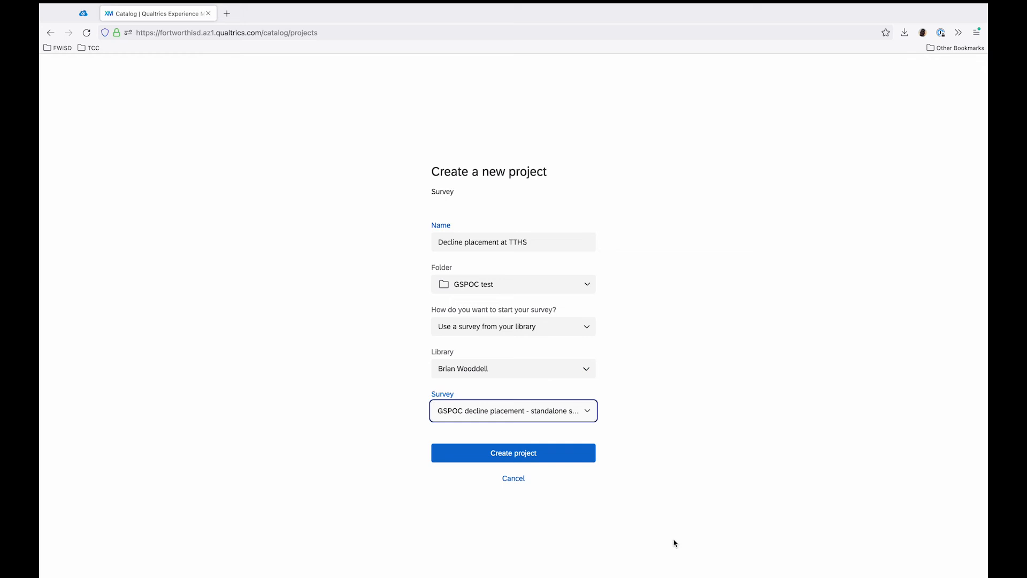
pyautogui.click(362, 385)
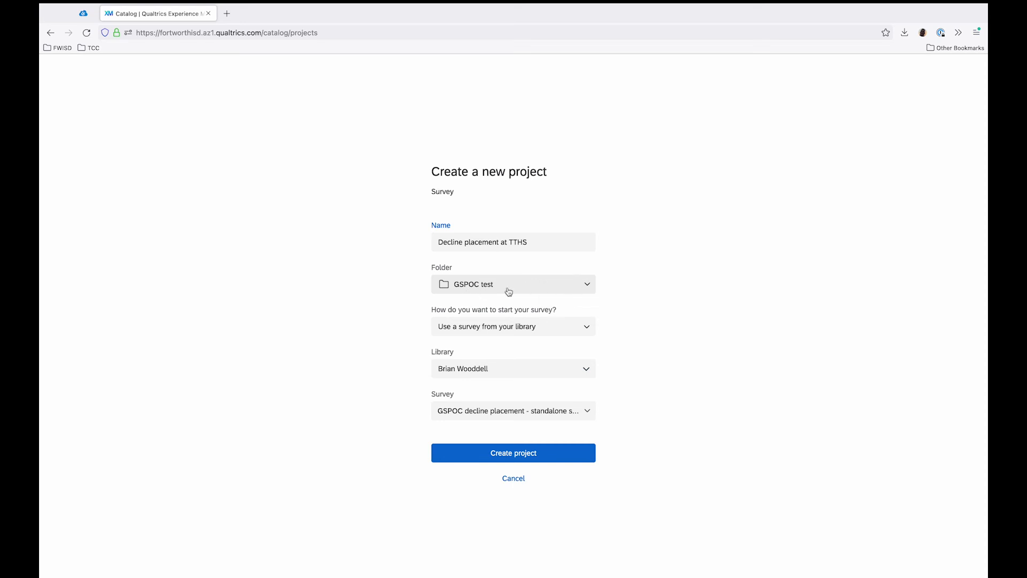
pyautogui.click(449, 460)
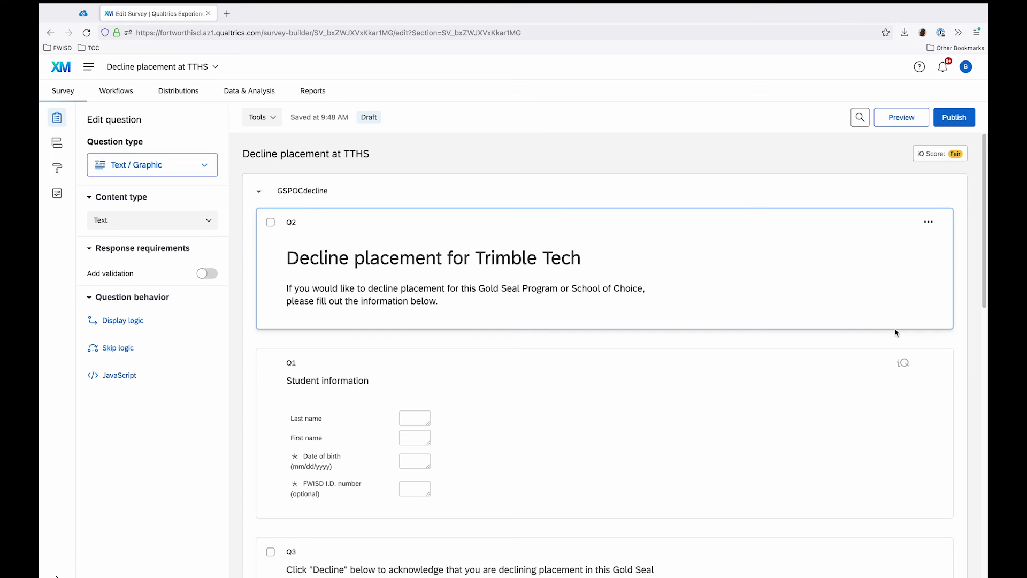
# Step: Review the new survey's questions through the parent or guardian signature, and open its translations to check the Spanish Q2 heading
pyautogui.scroll(-8, 830, 316)
pyautogui.scroll(-5, 830, 322)
pyautogui.click(370, 256)
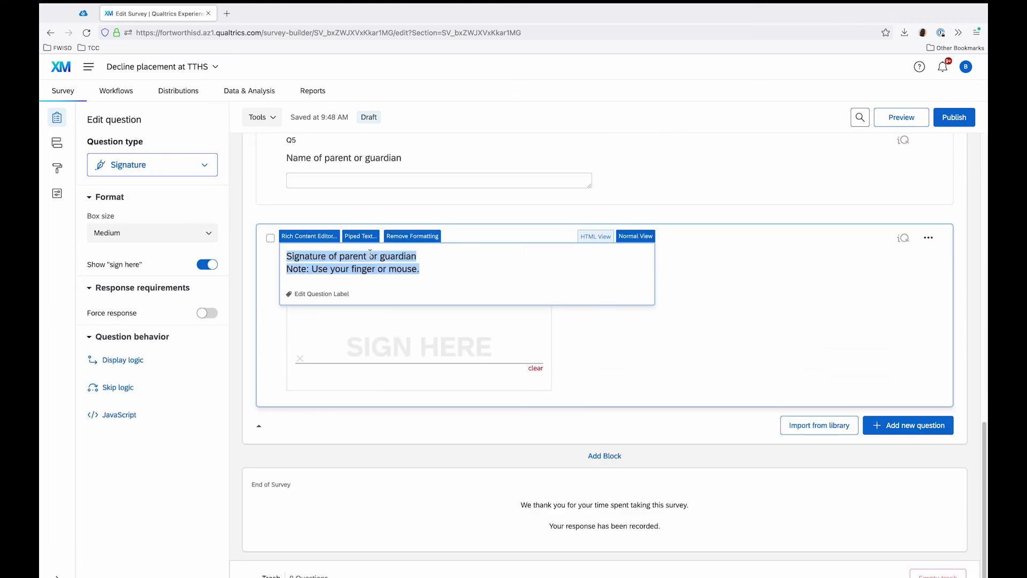
pyautogui.click(231, 262)
pyautogui.scroll(15, 249, 258)
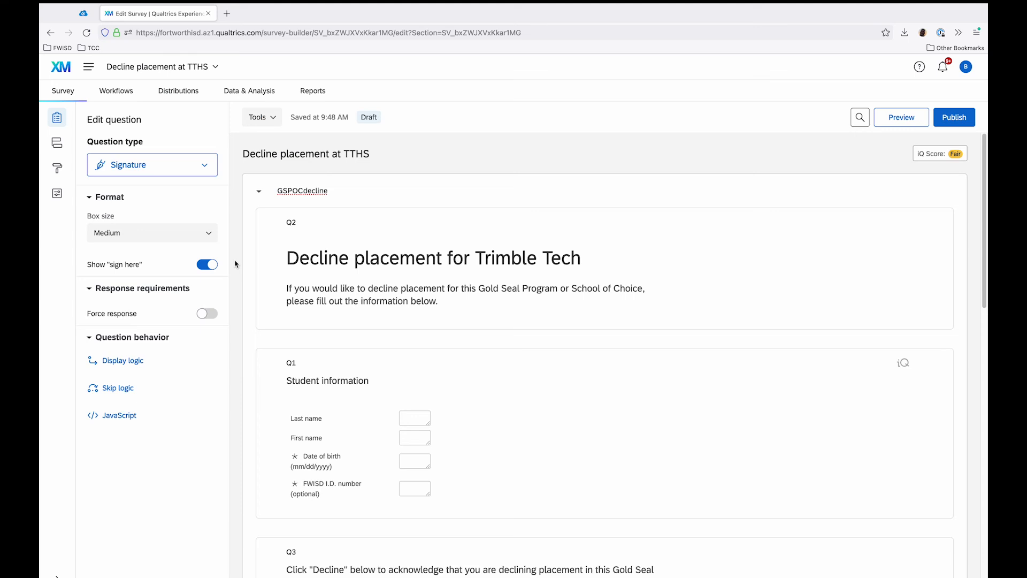
pyautogui.scroll(-15, 238, 264)
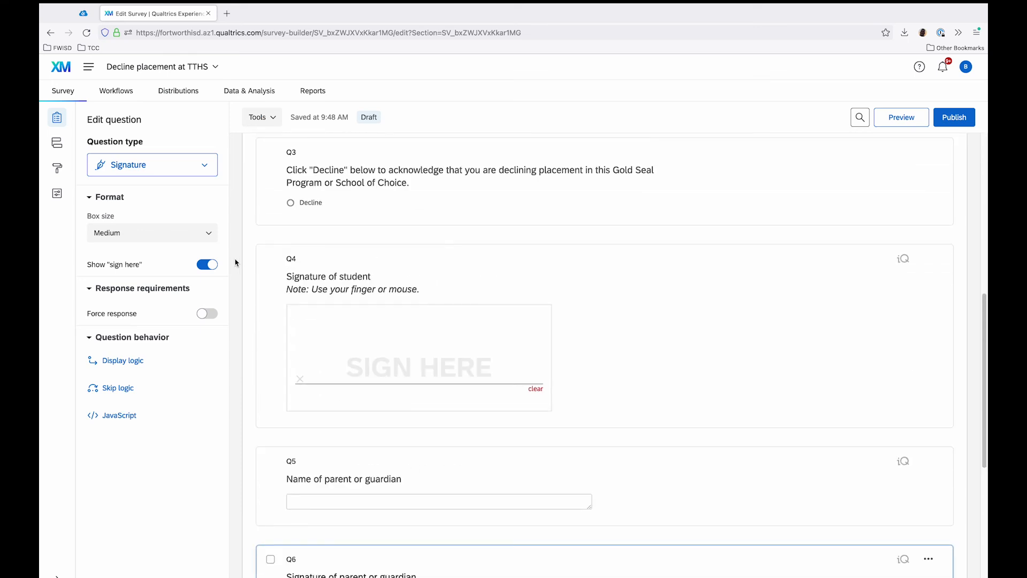
pyautogui.scroll(10, 236, 263)
pyautogui.scroll(2, 235, 262)
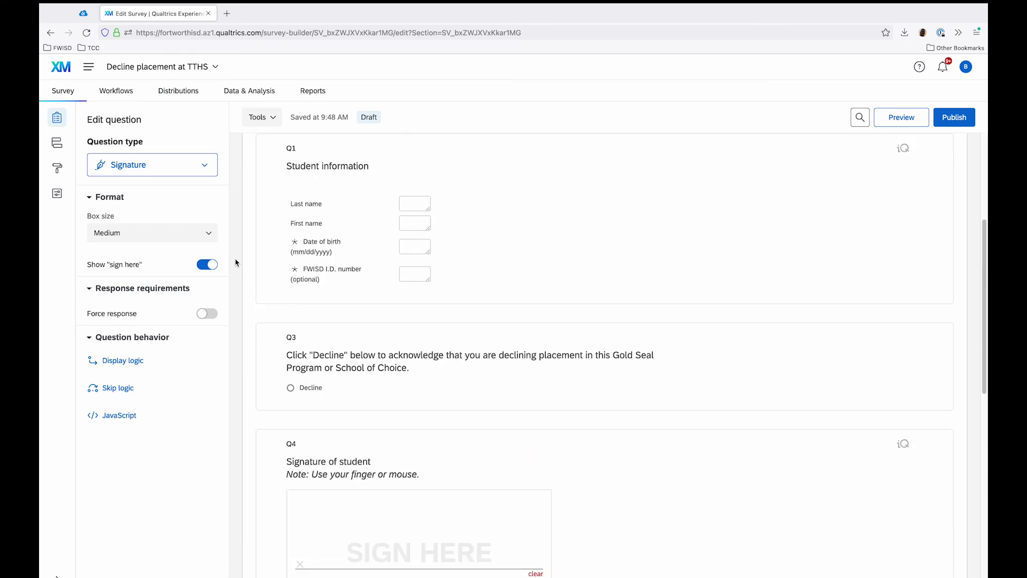
pyautogui.scroll(6, 236, 262)
pyautogui.scroll(1, 238, 263)
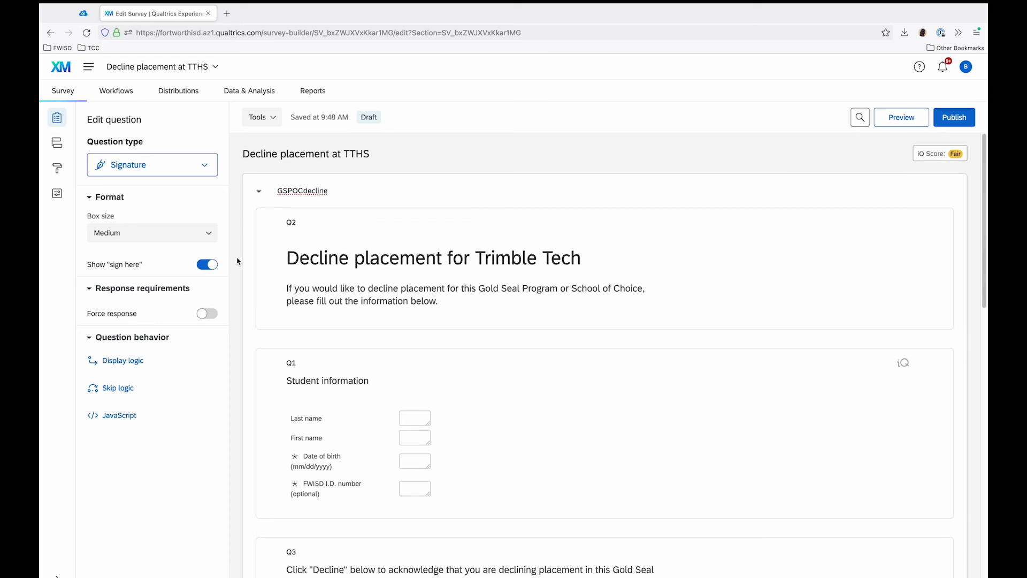
pyautogui.click(57, 201)
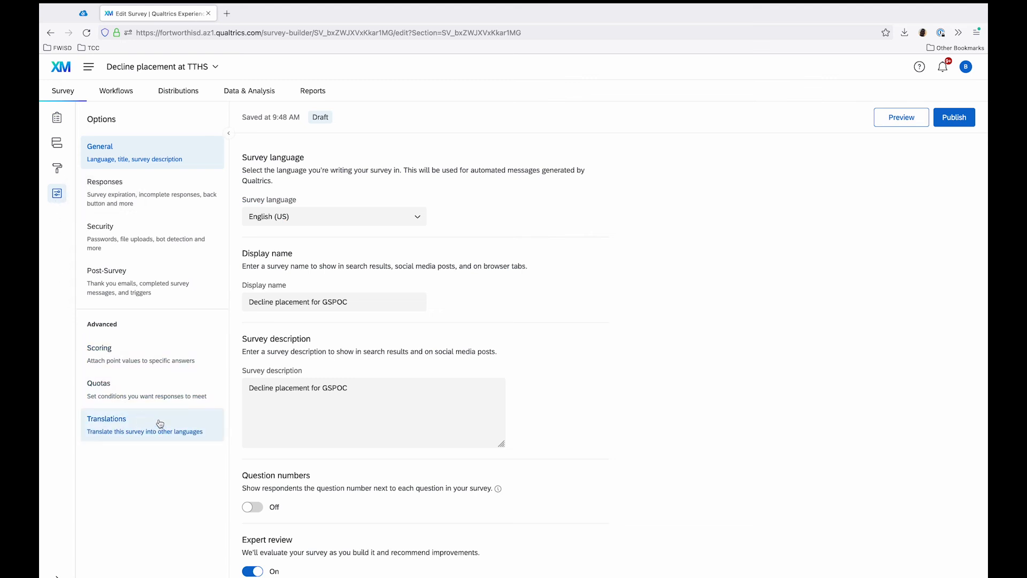
pyautogui.click(123, 425)
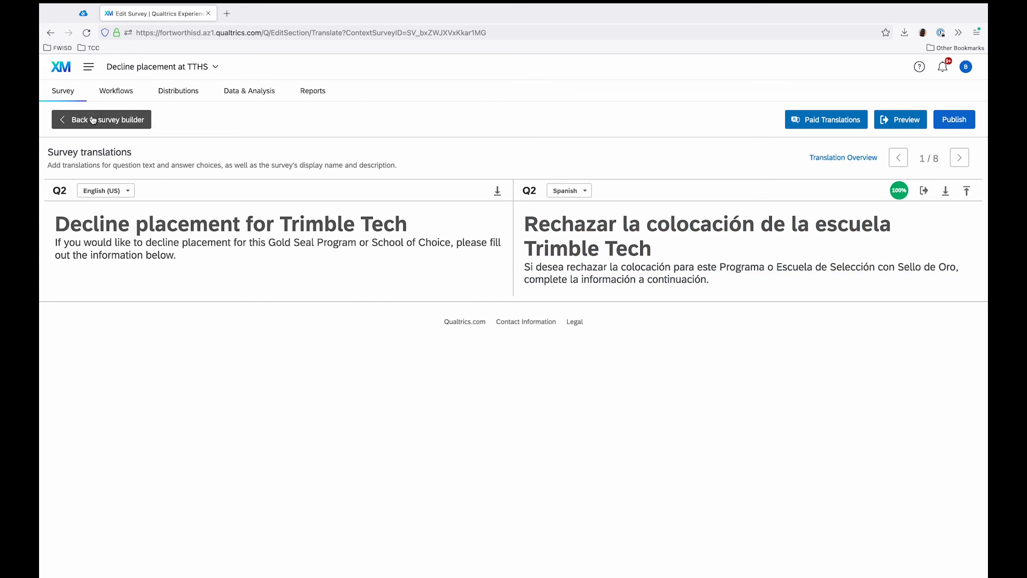
# Step: Publish and activate the survey, highlight its anonymous link, and close the activation dialog
pyautogui.click(955, 120)
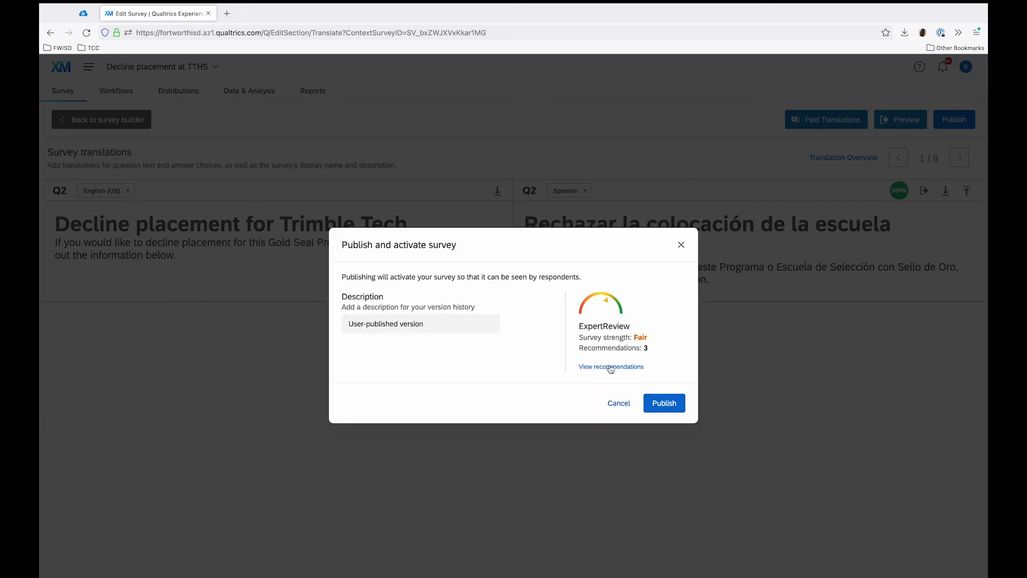
pyautogui.click(657, 404)
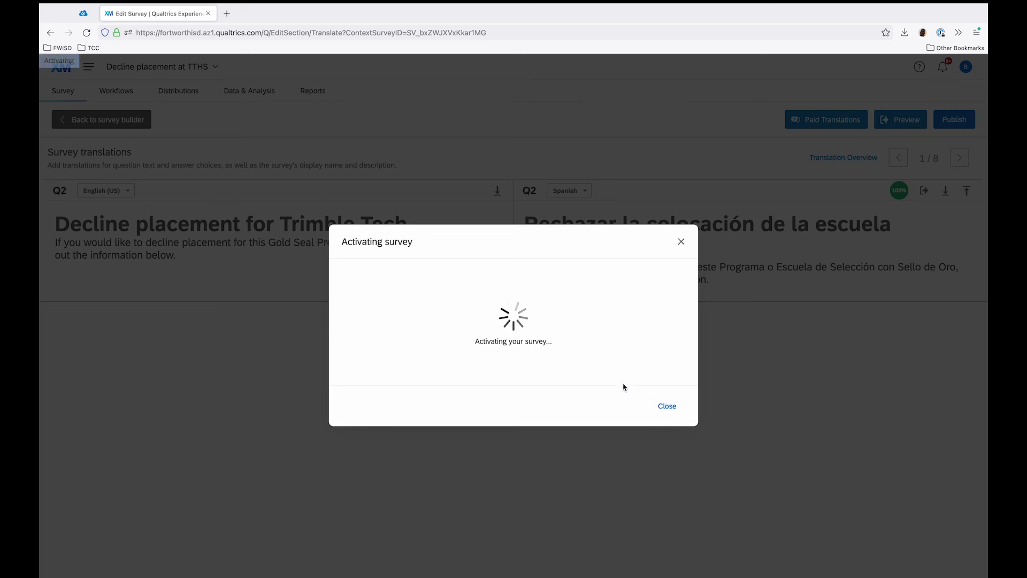
pyautogui.moveTo(569, 320); pyautogui.dragTo(346, 320)
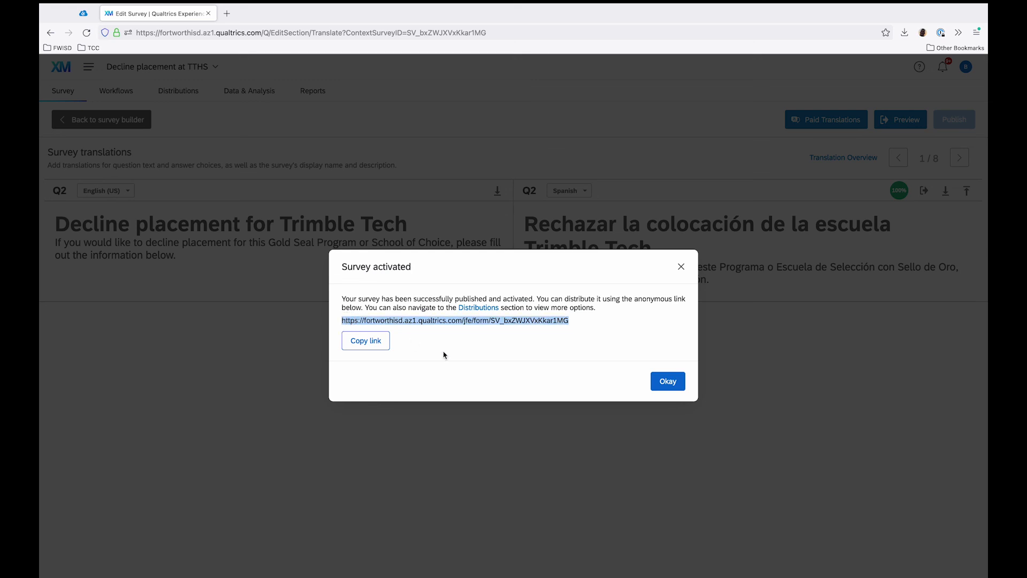
pyautogui.click(390, 349)
pyautogui.click(668, 381)
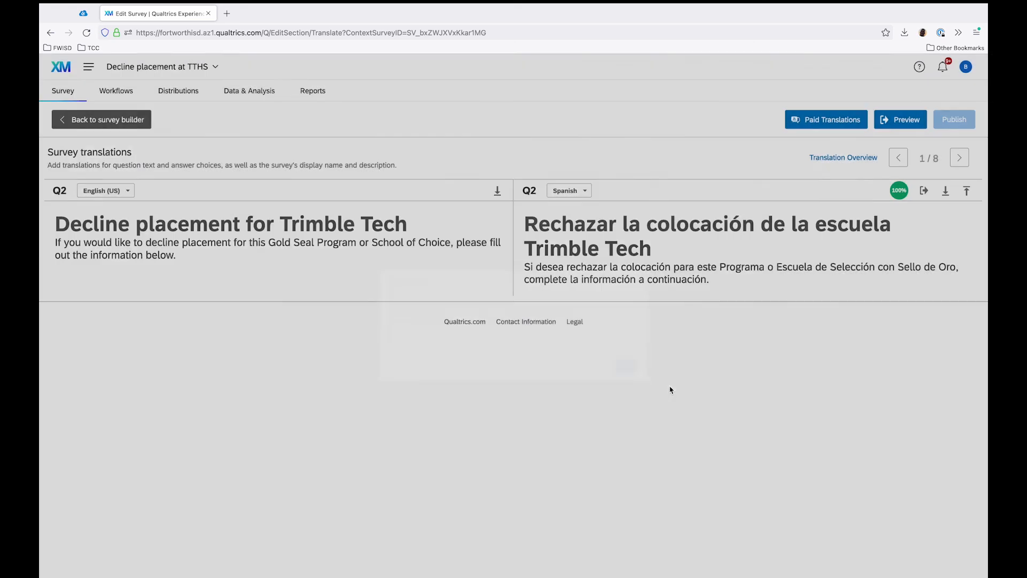
# Step: View the survey's anonymous link and QR code among its distribution options
pyautogui.click(152, 92)
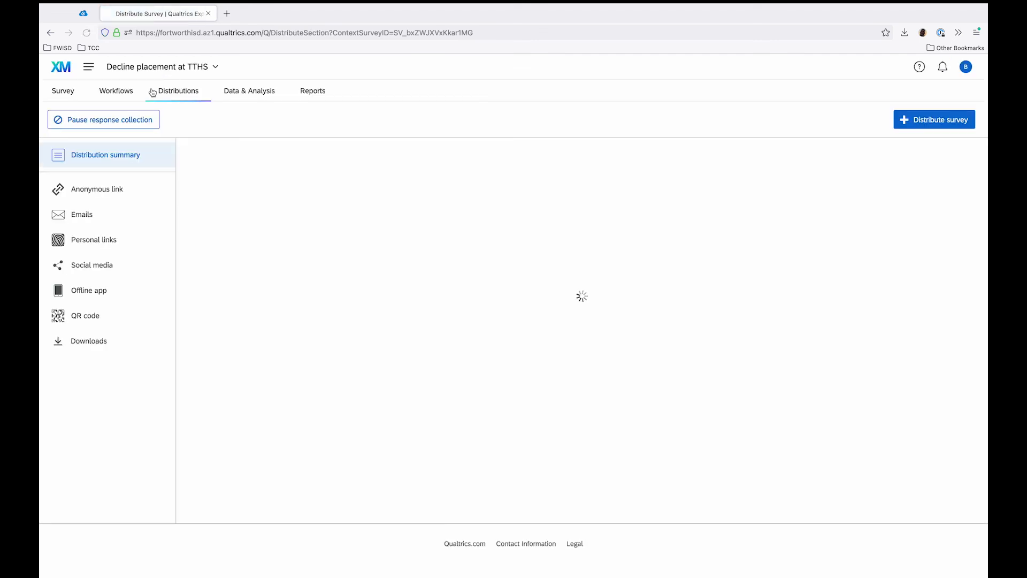
pyautogui.click(98, 194)
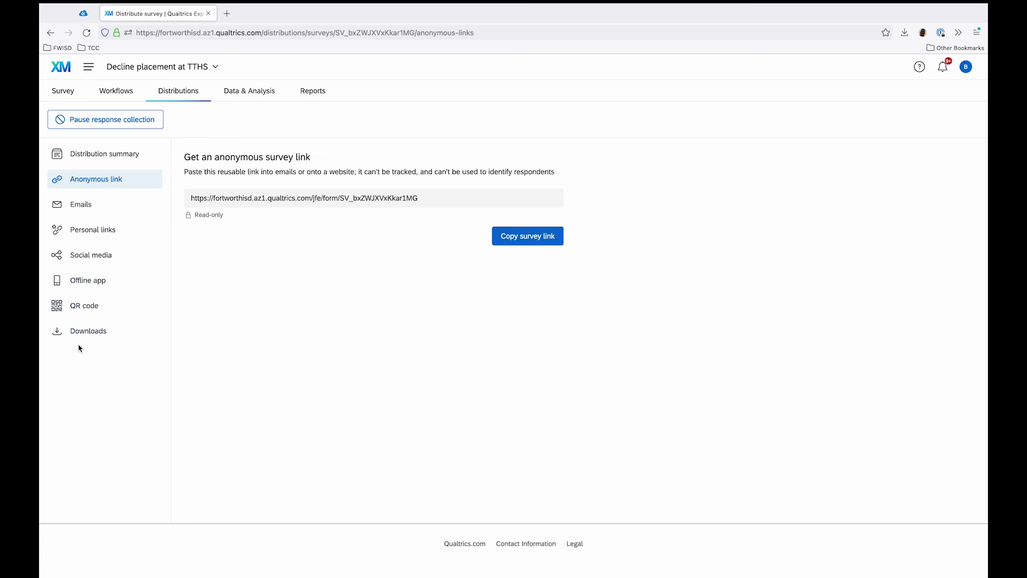
pyautogui.click(94, 306)
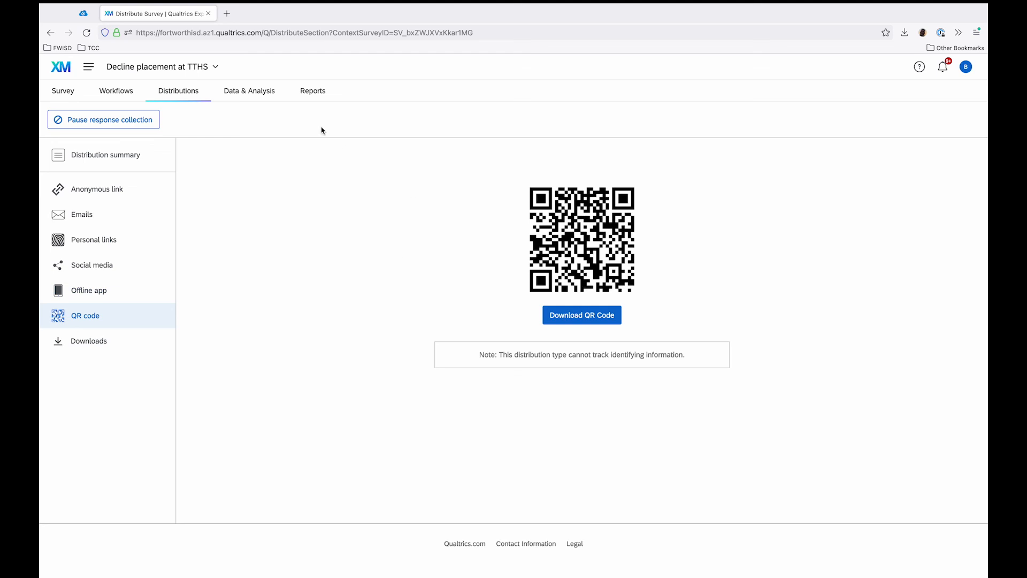
# Step: Open the survey's response data and analysis
pyautogui.click(258, 94)
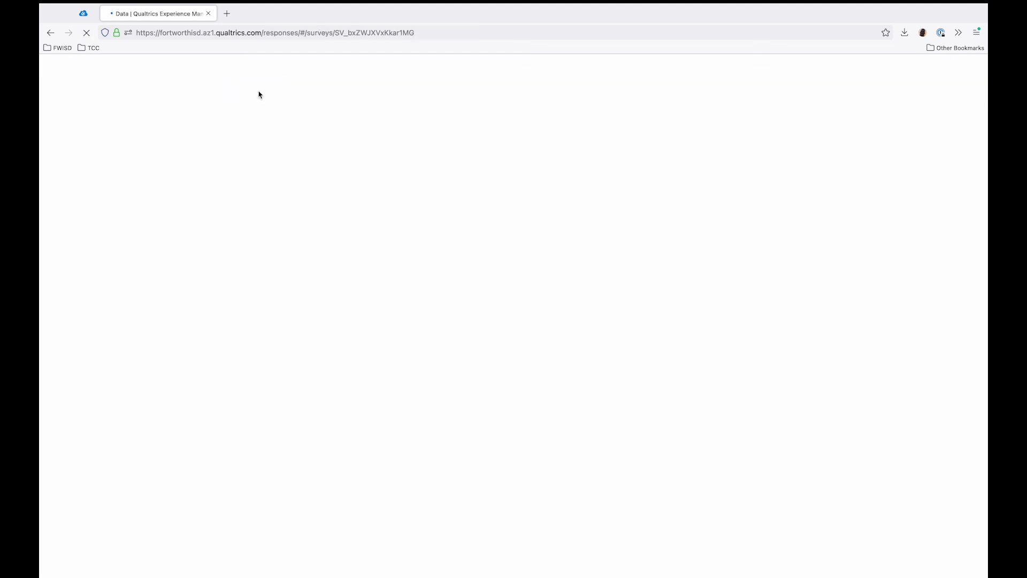